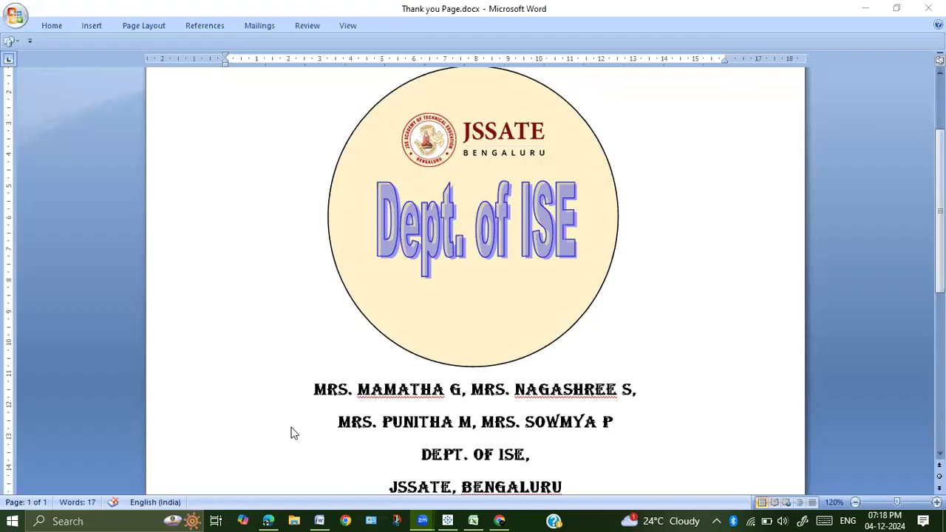
- Switch from Word to the Data Visualization lab syllabus PDF in Edge
{"action": "left_click", "coordinate": [268, 519]}
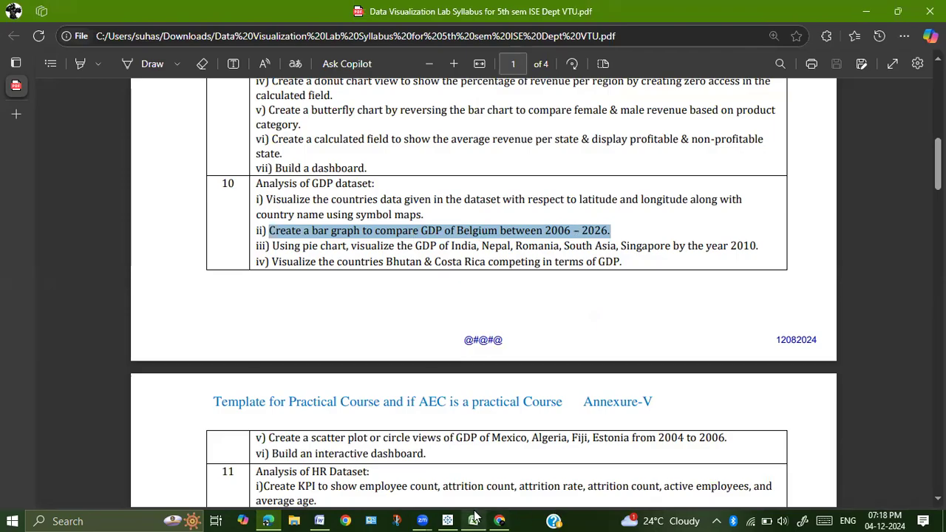
- Bring Tableau Book1 with the world SUM(GDP) map to the front
{"action": "left_click", "coordinate": [448, 520]}
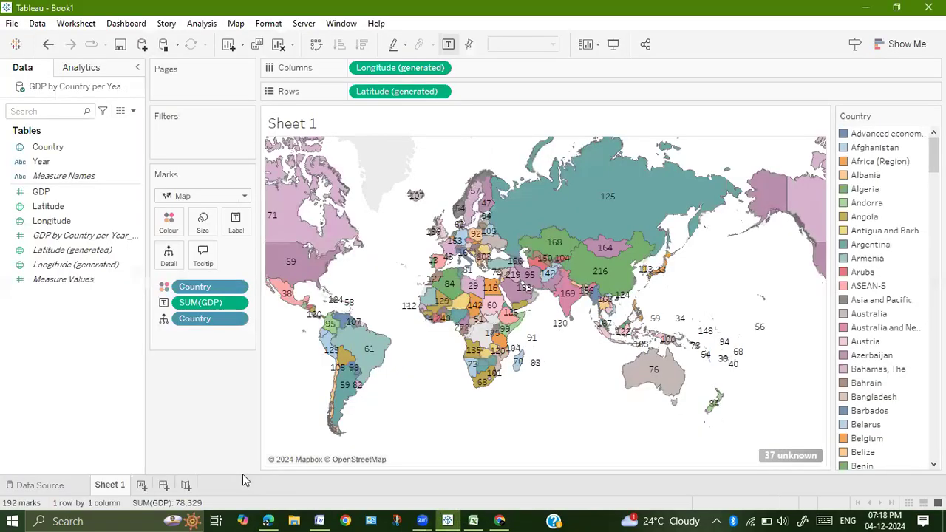
- Add a blank Sheet 2 next to the Sheet 1 map
{"action": "left_click", "coordinate": [141, 485]}
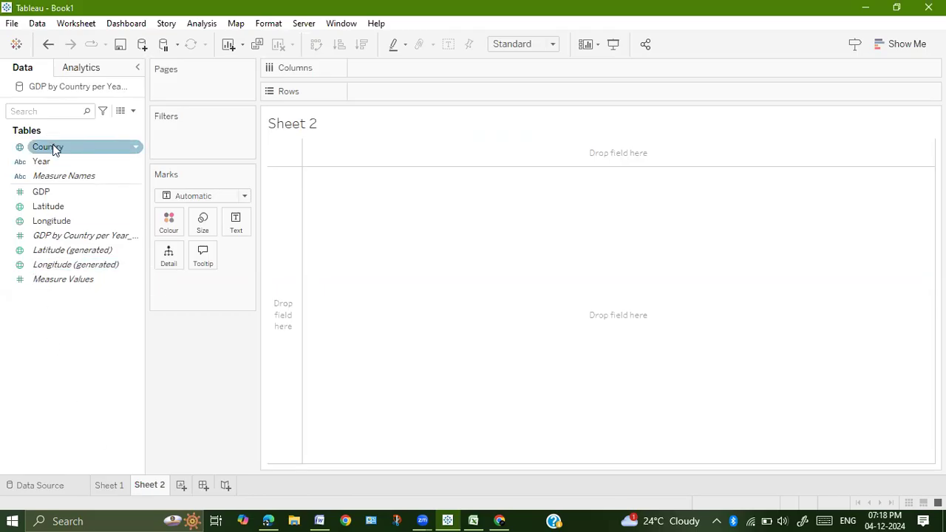
- Add a Country filter keeping only Belgium
{"action": "mouse_move", "coordinate": [54, 149]}
{"action": "left_mouse_down"}
{"action": "mouse_move", "coordinate": [123, 150]}
{"action": "mouse_move", "coordinate": [172, 134]}
{"action": "left_mouse_up"}
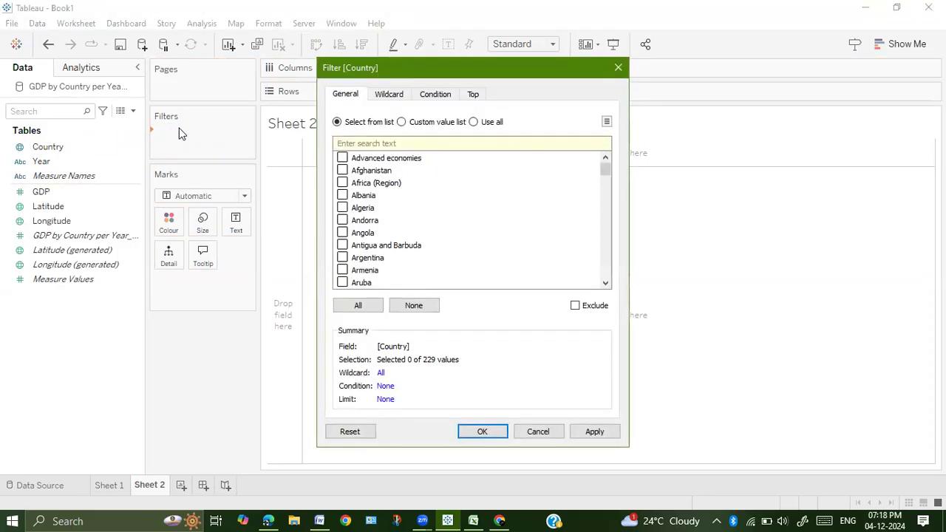
{"action": "left_click", "coordinate": [364, 142]}
{"action": "type", "text": "be"}
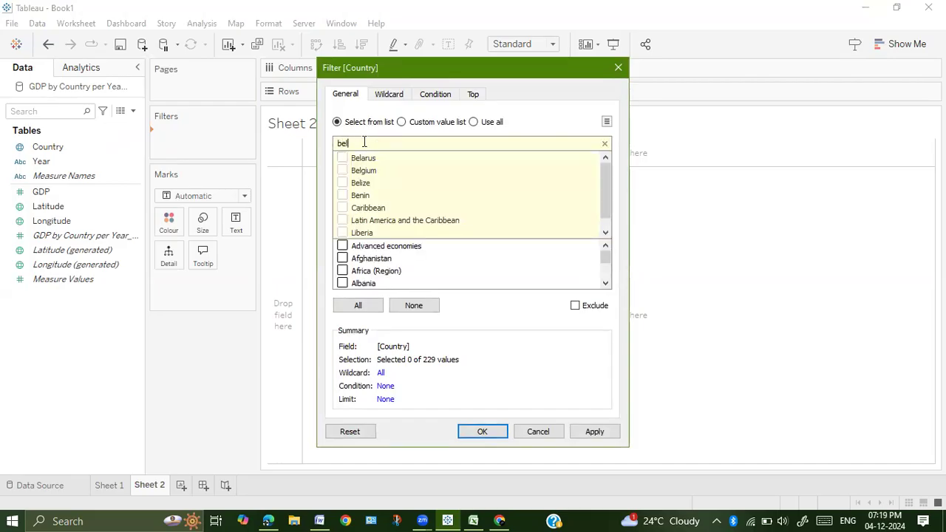
{"action": "type", "text": "l"}
{"action": "left_click", "coordinate": [343, 171]}
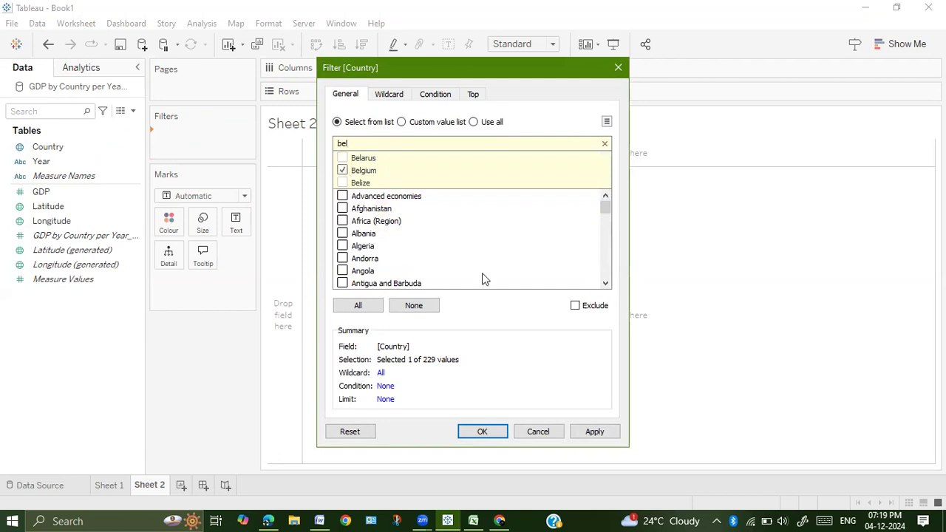
{"action": "left_click", "coordinate": [595, 432]}
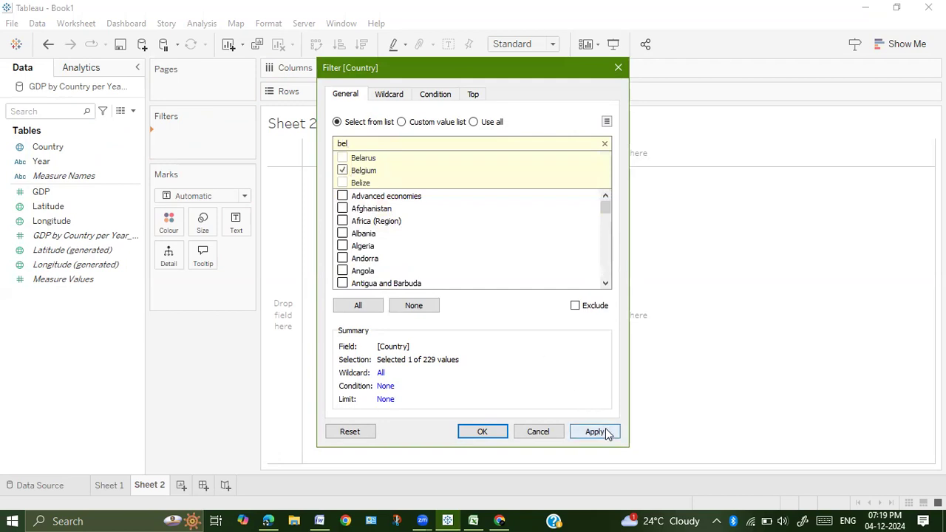
{"action": "left_click", "coordinate": [482, 431]}
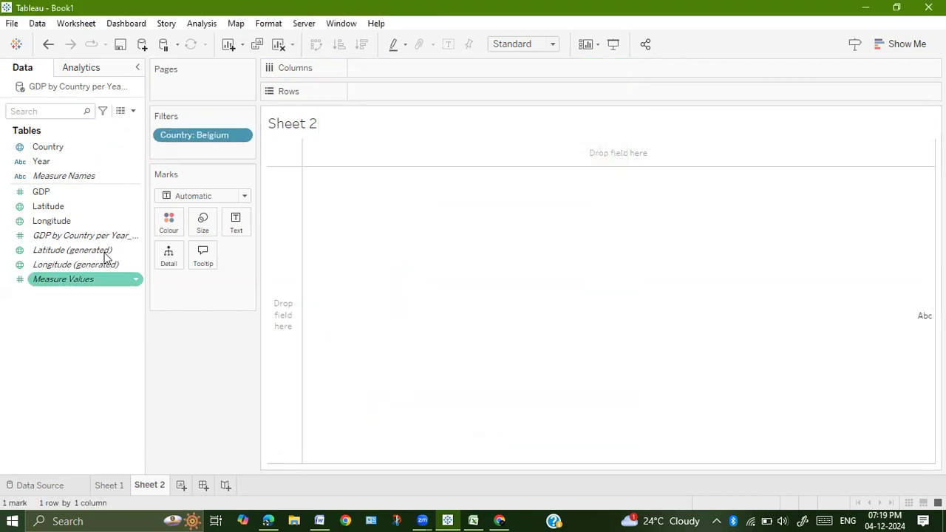
- Add a Year filter keeping 2006 through 2026, excluding 2000–2005 and 2027
{"action": "left_click", "coordinate": [44, 162]}
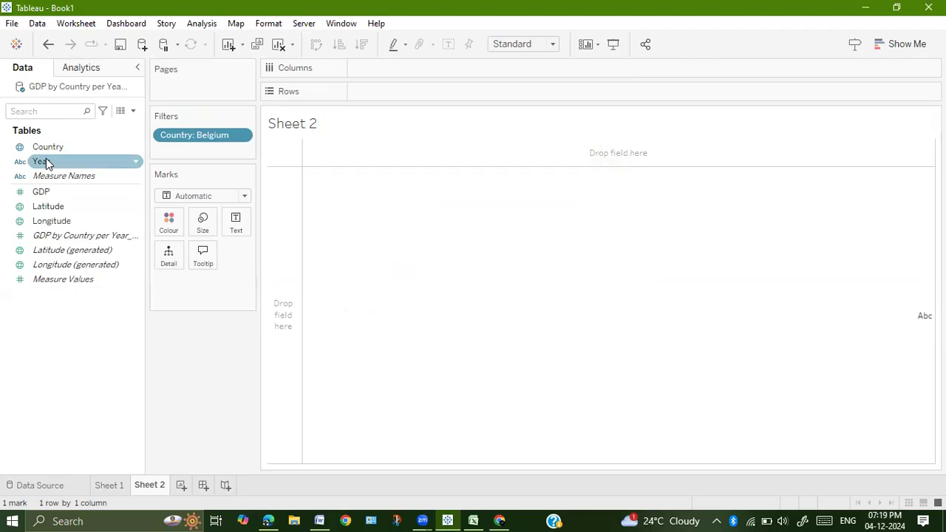
{"action": "left_click_drag", "start_coordinate": [46, 163], "coordinate": [175, 154]}
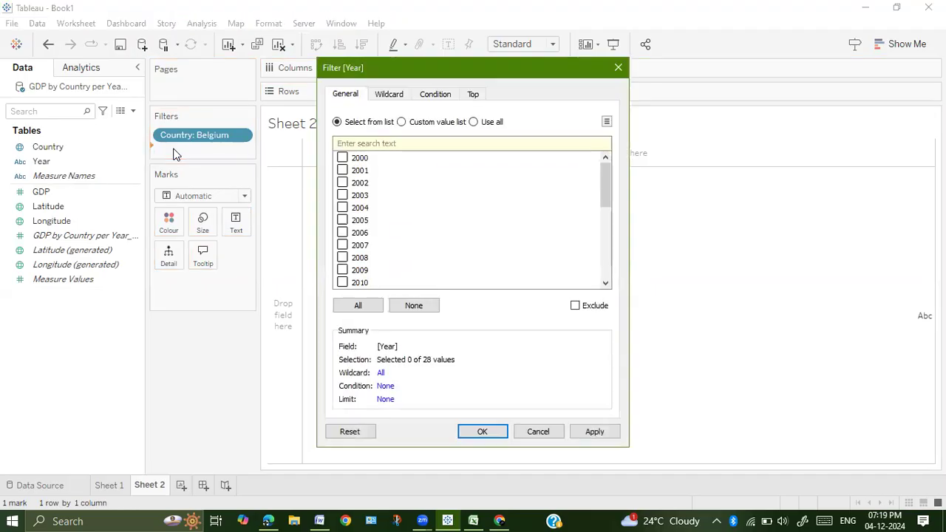
{"action": "left_click", "coordinate": [355, 303]}
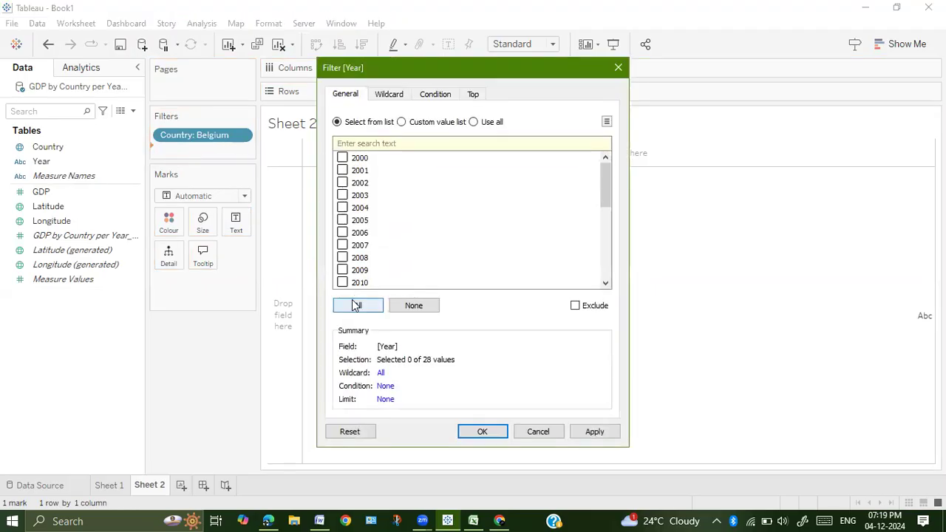
{"action": "left_click", "coordinate": [342, 158]}
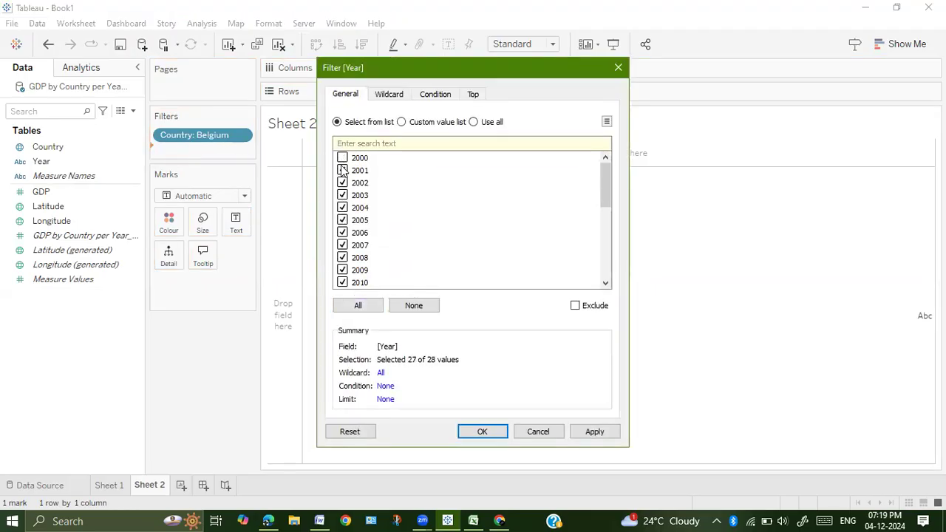
{"action": "left_click", "coordinate": [342, 170]}
{"action": "left_click", "coordinate": [343, 185]}
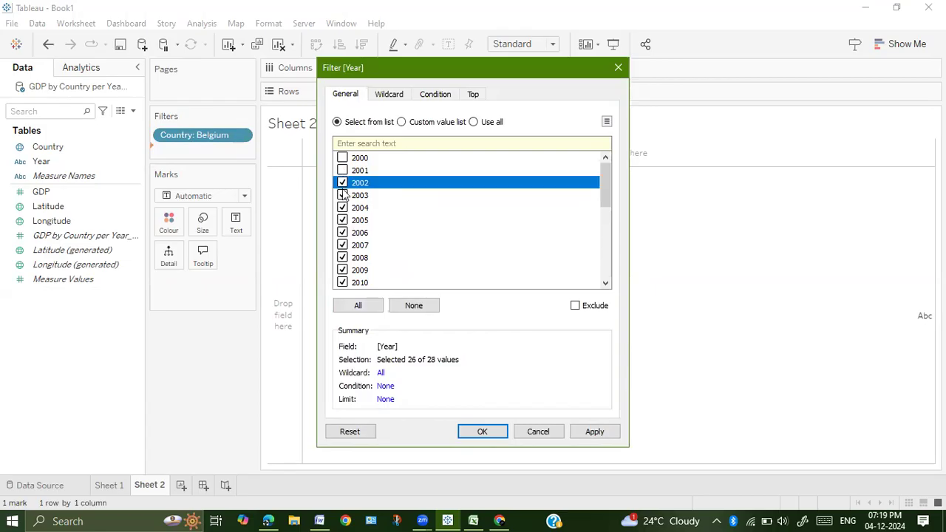
{"action": "left_click", "coordinate": [343, 183]}
{"action": "left_click", "coordinate": [342, 196]}
{"action": "left_click", "coordinate": [342, 208]}
{"action": "left_click", "coordinate": [342, 220]}
{"action": "left_click_drag", "start_coordinate": [609, 201], "coordinate": [576, 296]}
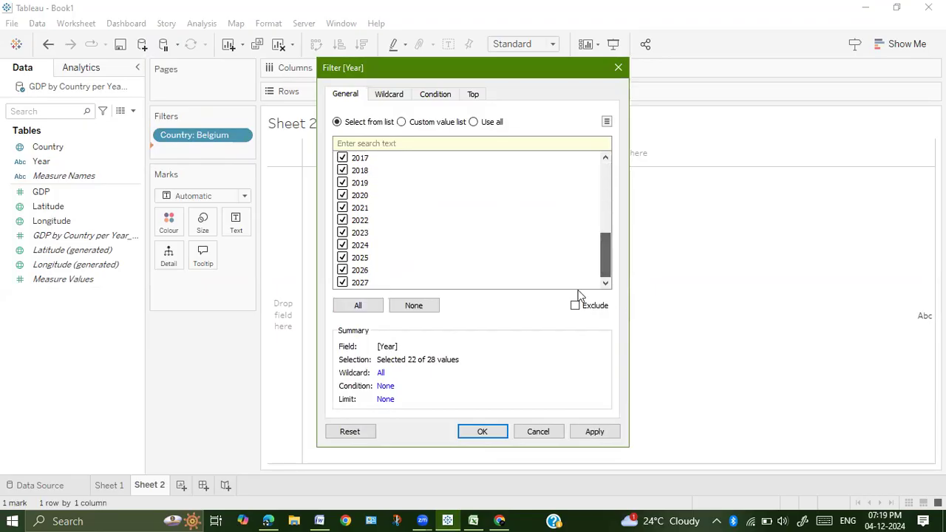
{"action": "left_click", "coordinate": [343, 284]}
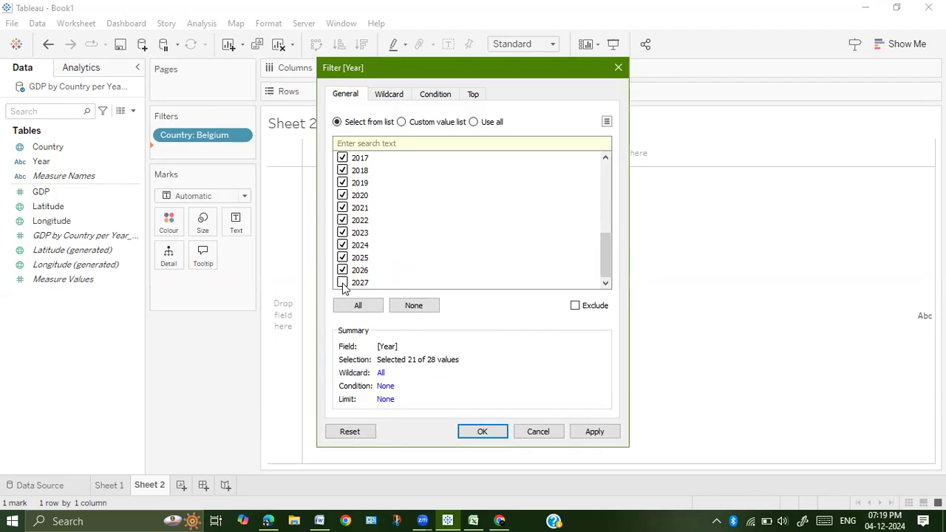
{"action": "left_click", "coordinate": [593, 438]}
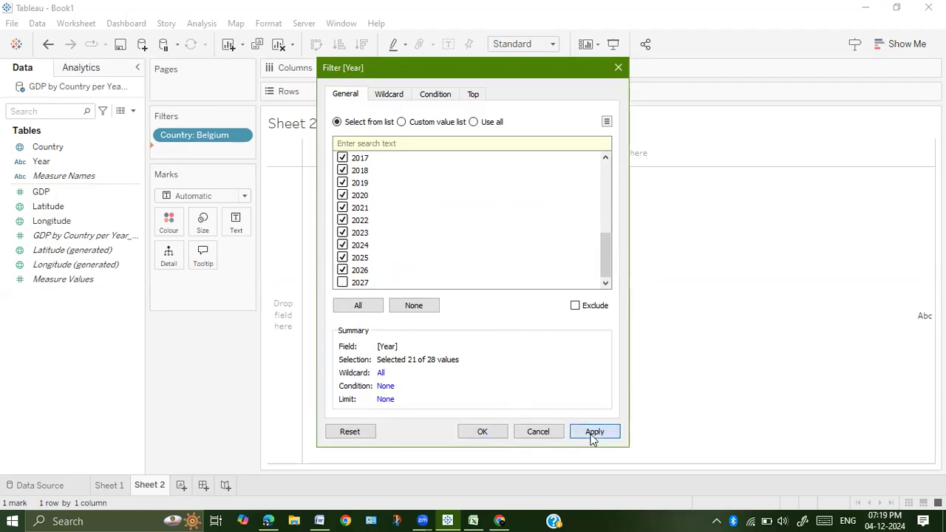
{"action": "left_click", "coordinate": [489, 432]}
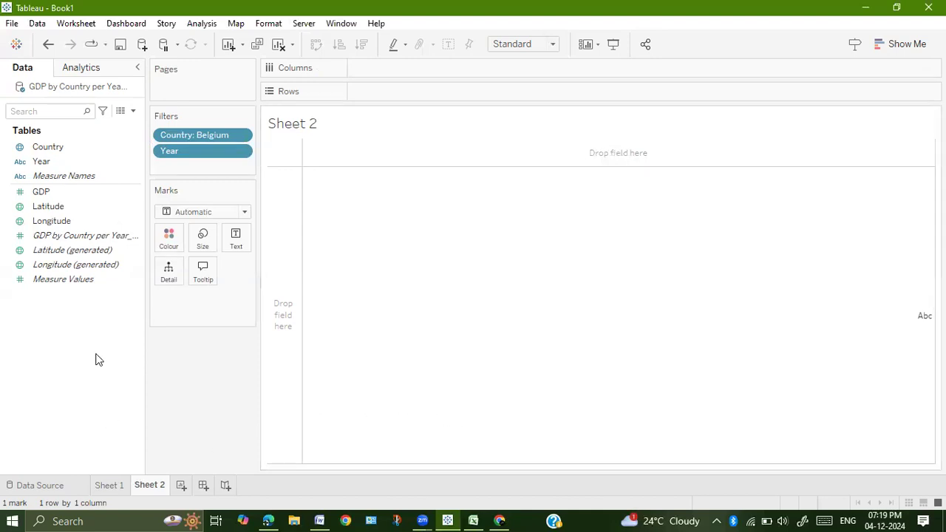
- Build a bar chart with Year on Columns and SUM(GDP) on Rows
{"action": "left_click", "coordinate": [62, 177]}
{"action": "left_click", "coordinate": [59, 160]}
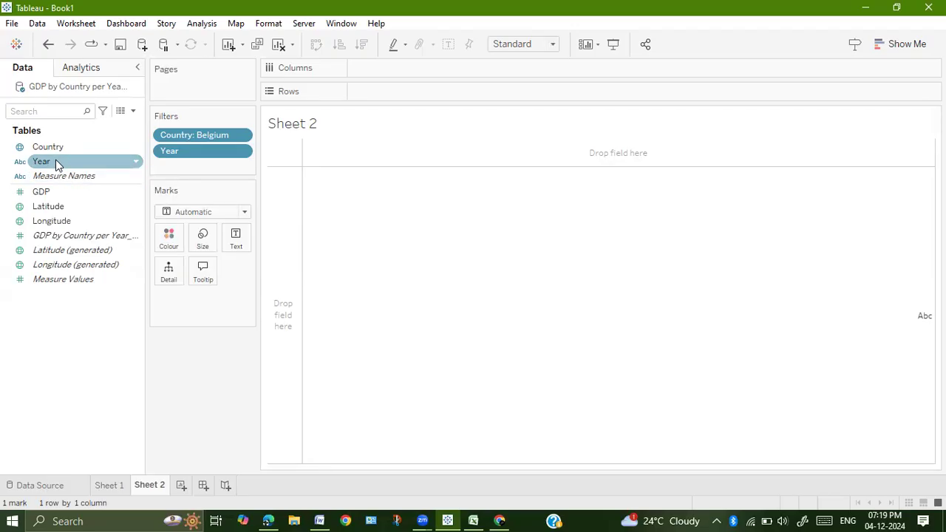
{"action": "left_click_drag", "start_coordinate": [50, 166], "coordinate": [385, 65]}
{"action": "left_click", "coordinate": [29, 210]}
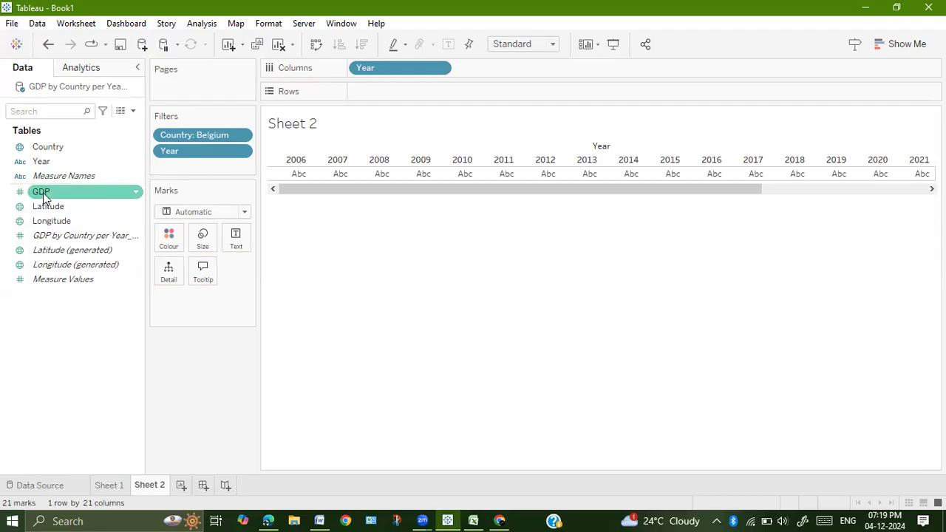
{"action": "left_click_drag", "start_coordinate": [43, 197], "coordinate": [384, 96]}
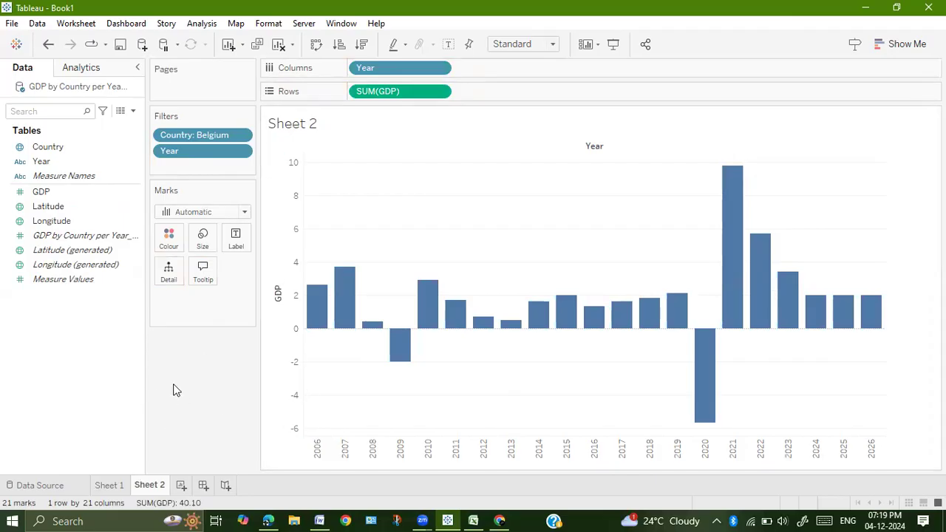
- Colour the bars by Year, fit to Entire View, and label bars with GDP
{"action": "left_click", "coordinate": [41, 163]}
{"action": "left_click_drag", "start_coordinate": [40, 163], "coordinate": [168, 237]}
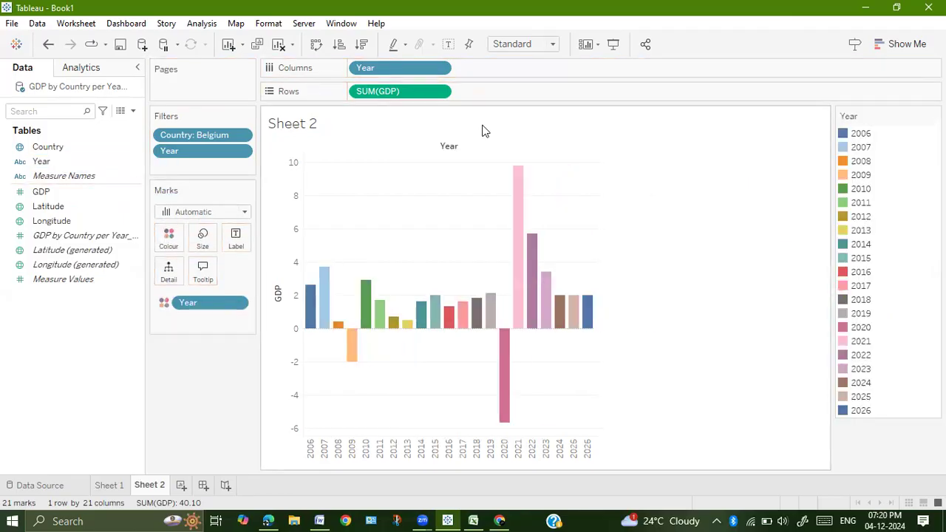
{"action": "left_click", "coordinate": [554, 44]}
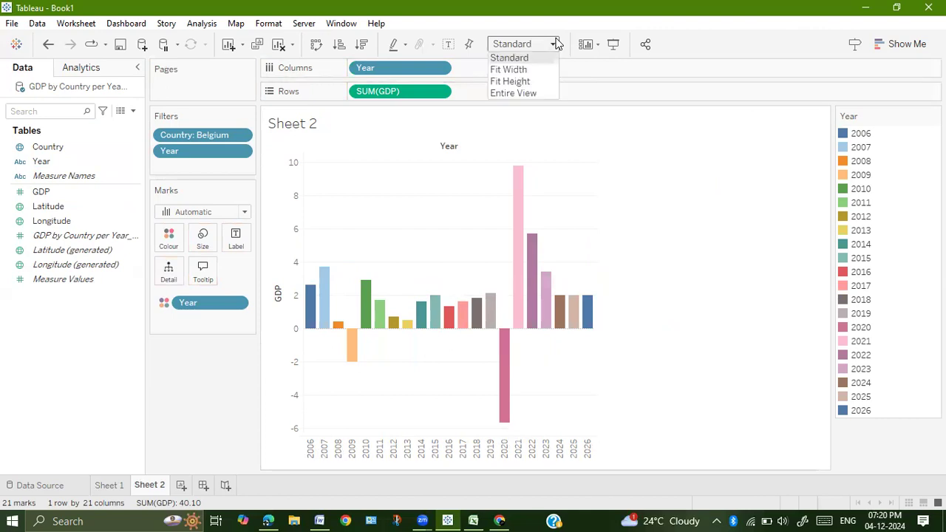
{"action": "left_click", "coordinate": [525, 93]}
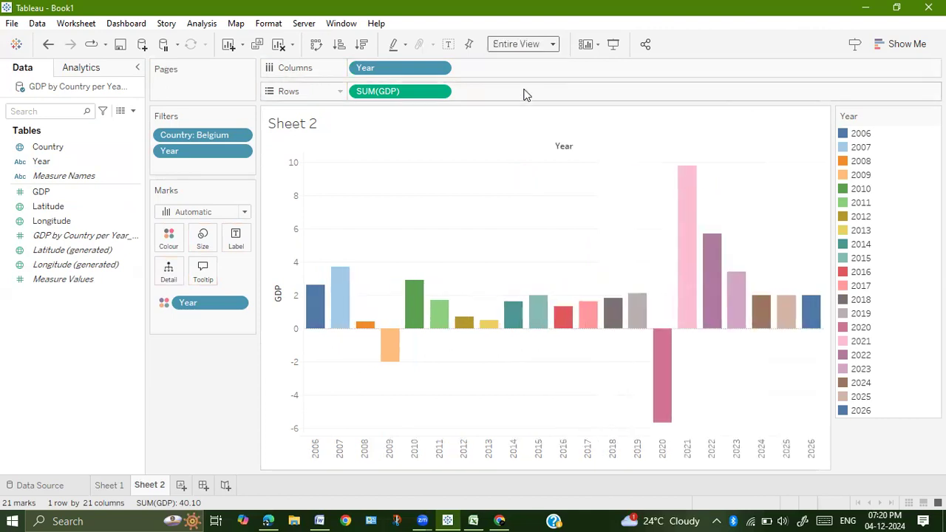
{"action": "left_click", "coordinate": [61, 195]}
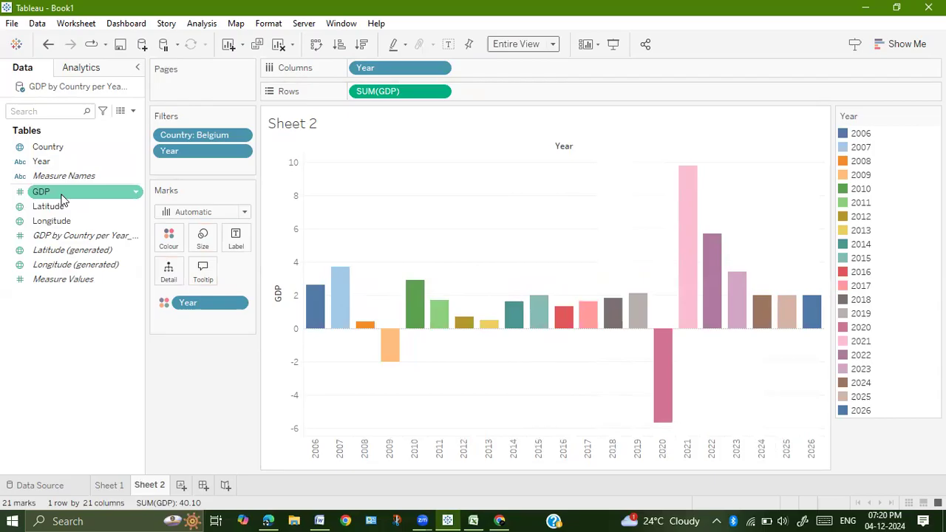
{"action": "left_click_drag", "start_coordinate": [61, 198], "coordinate": [231, 241]}
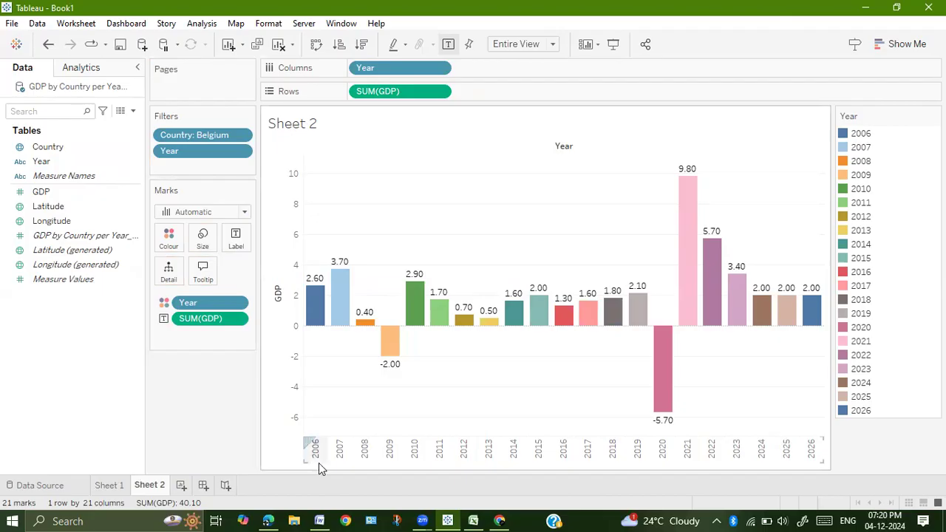
- Title the chart 'GDP of Belgium from 2006-2026' in bold, orange, centred text
{"action": "double_click", "coordinate": [321, 122]}
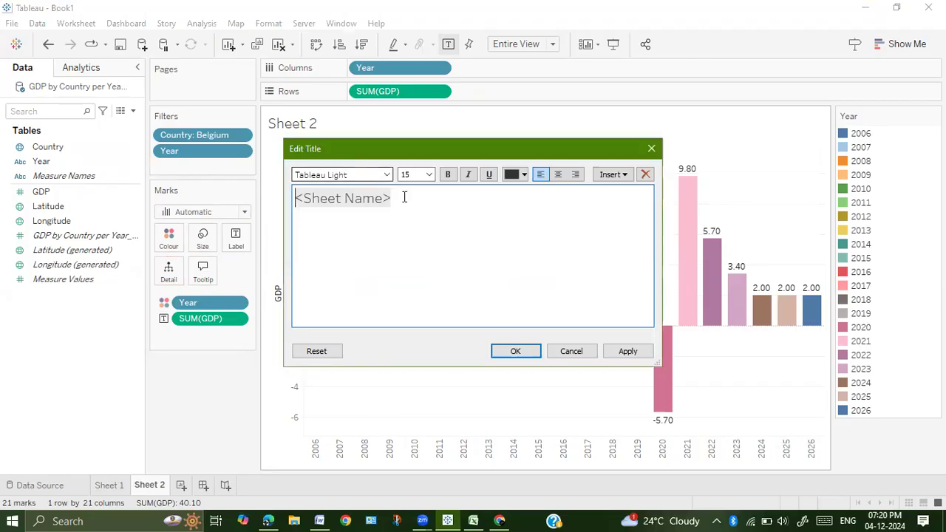
{"action": "key", "text": "ctrl+a"}
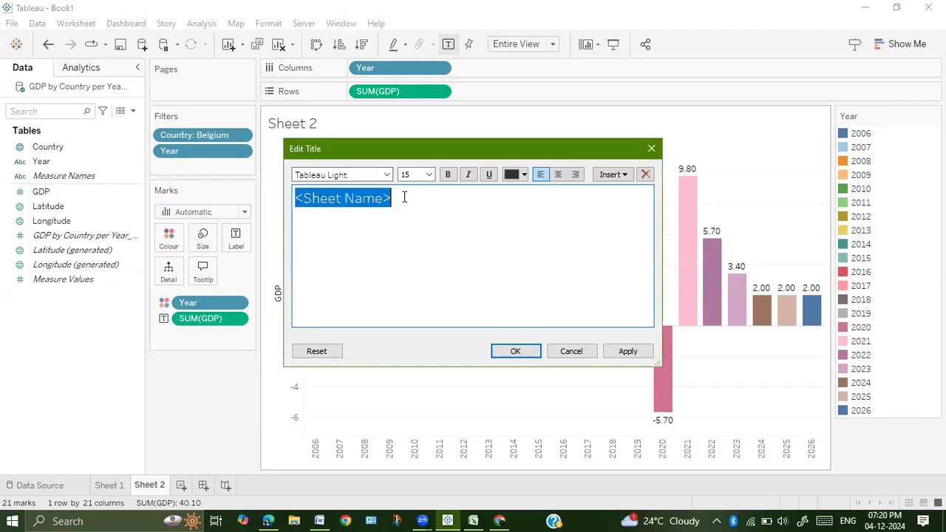
{"action": "type", "text": "G"}
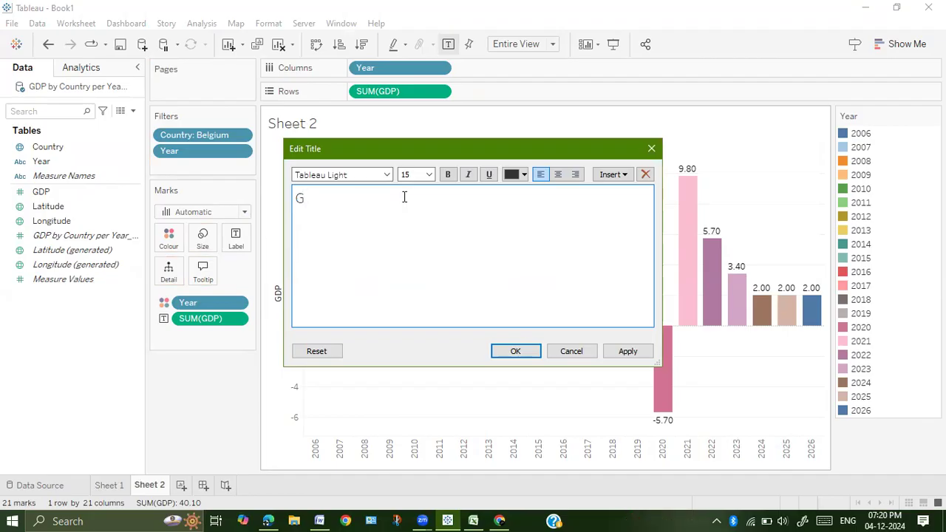
{"action": "type", "text": "DP of Be"}
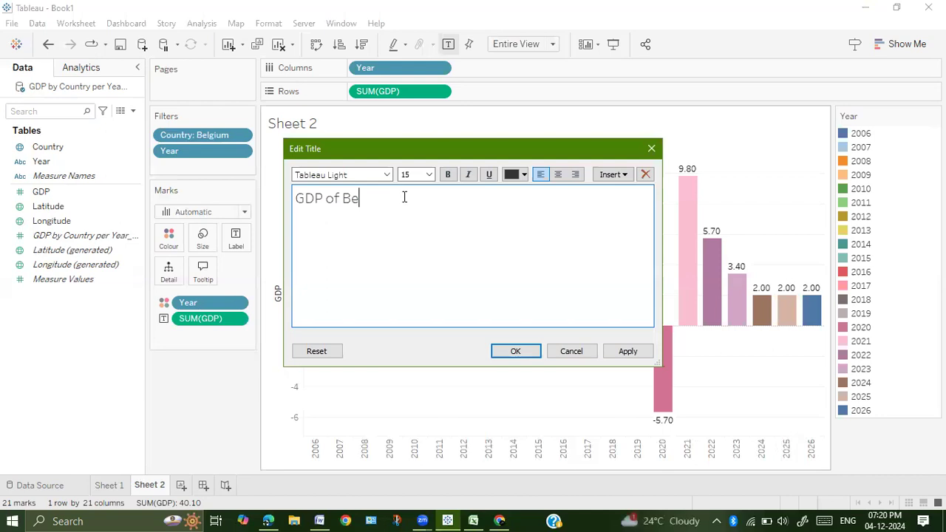
{"action": "type", "text": "l"}
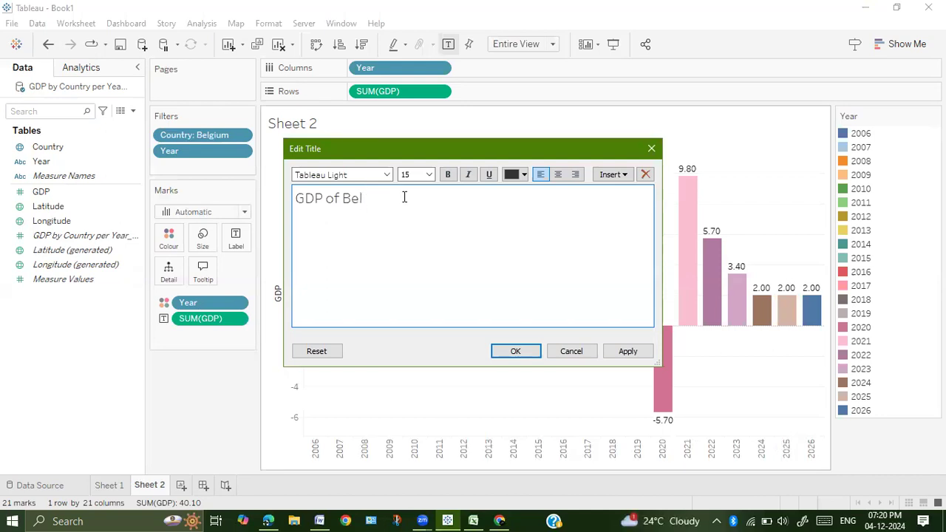
{"action": "type", "text": "gium from 2006-2026"}
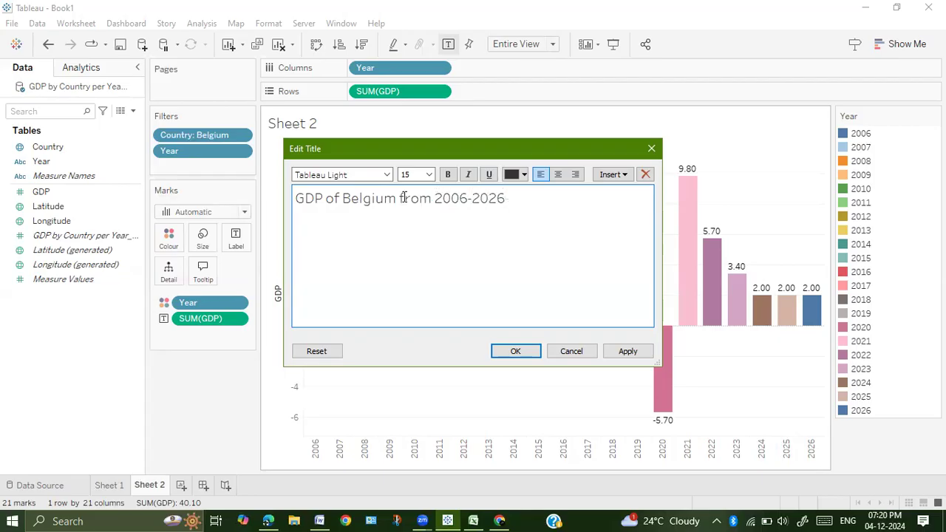
{"action": "key", "text": "ctrl+a"}
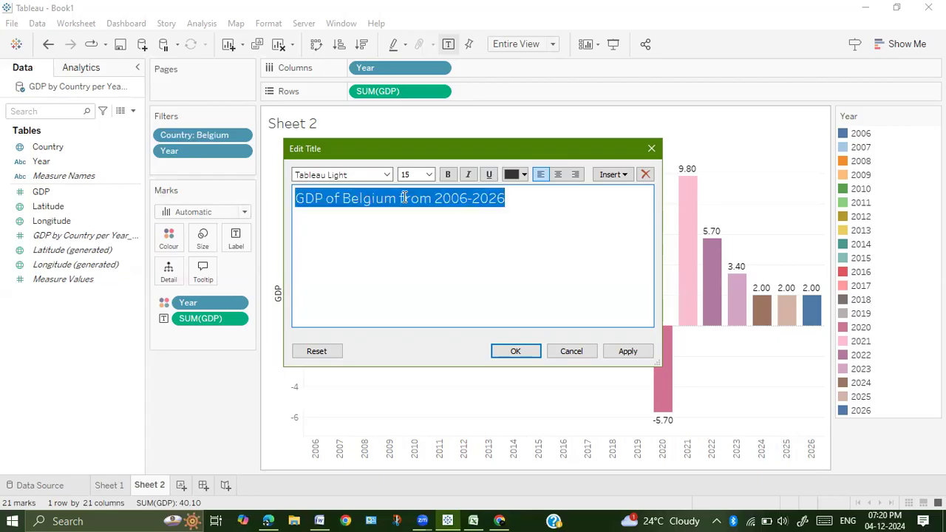
{"action": "left_click", "coordinate": [447, 175]}
{"action": "left_click", "coordinate": [528, 170]}
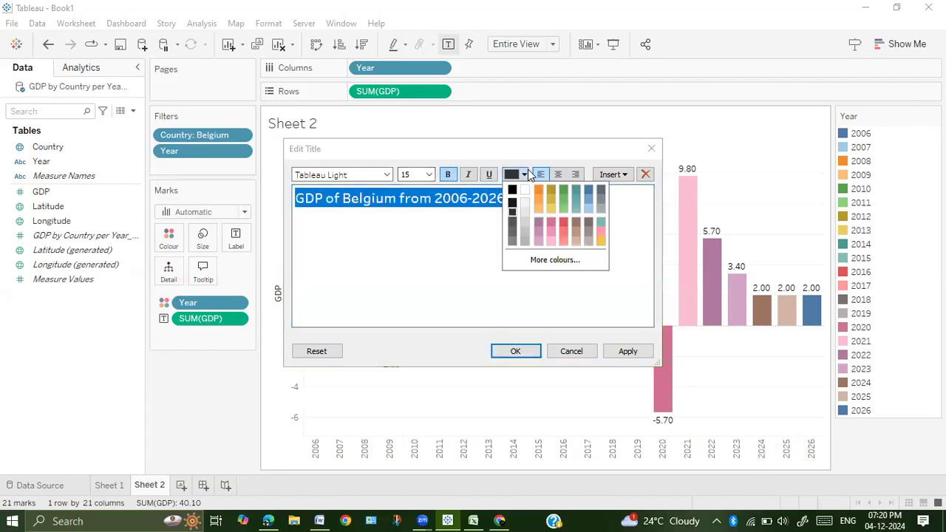
{"action": "left_click", "coordinate": [540, 188]}
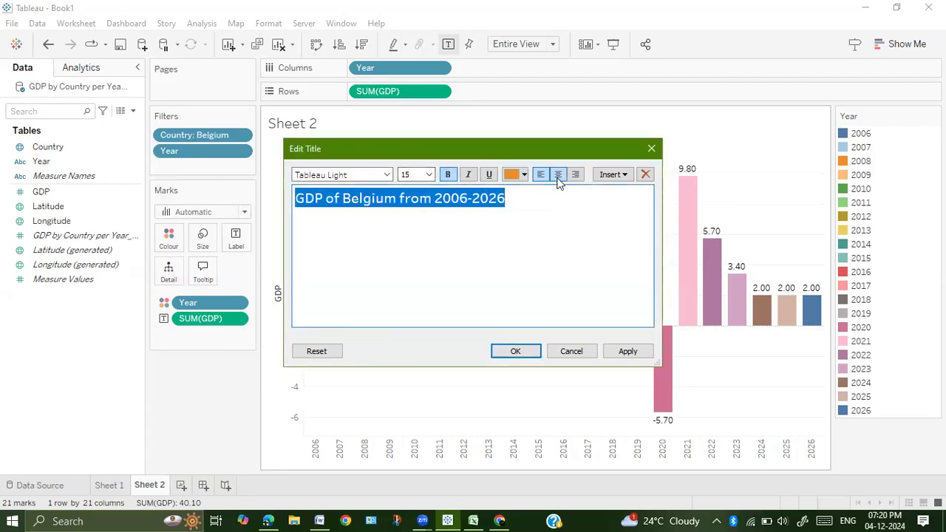
{"action": "left_click", "coordinate": [558, 177]}
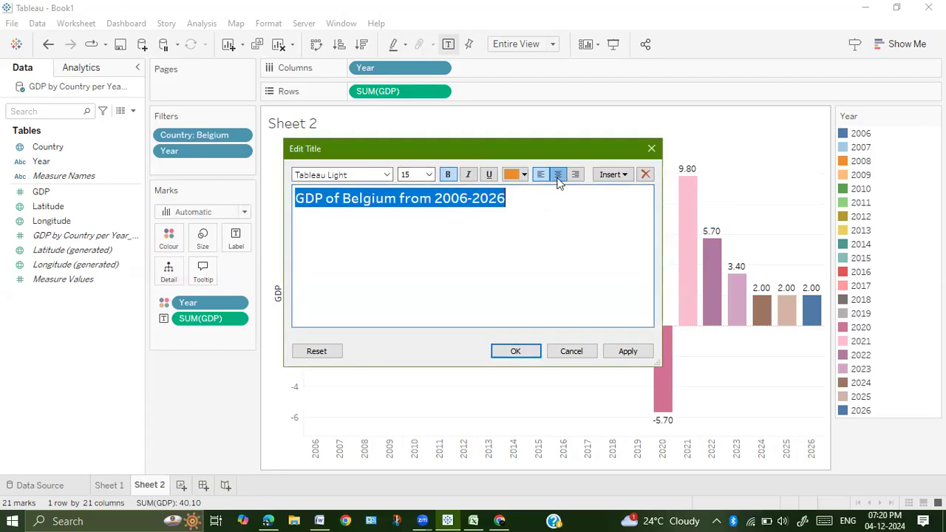
{"action": "left_click", "coordinate": [626, 353]}
{"action": "left_click", "coordinate": [507, 356]}
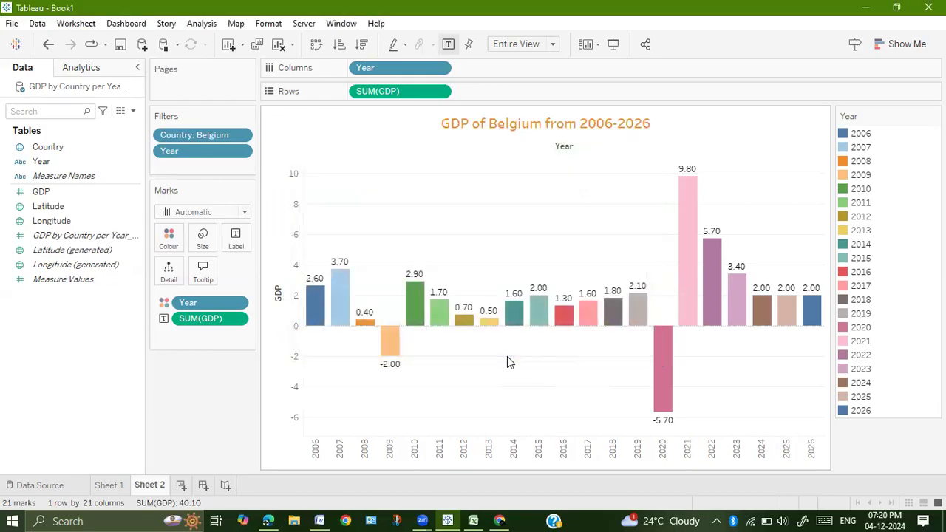
- Rename the Sheet 2 tab to Q2
{"action": "right_click", "coordinate": [150, 488]}
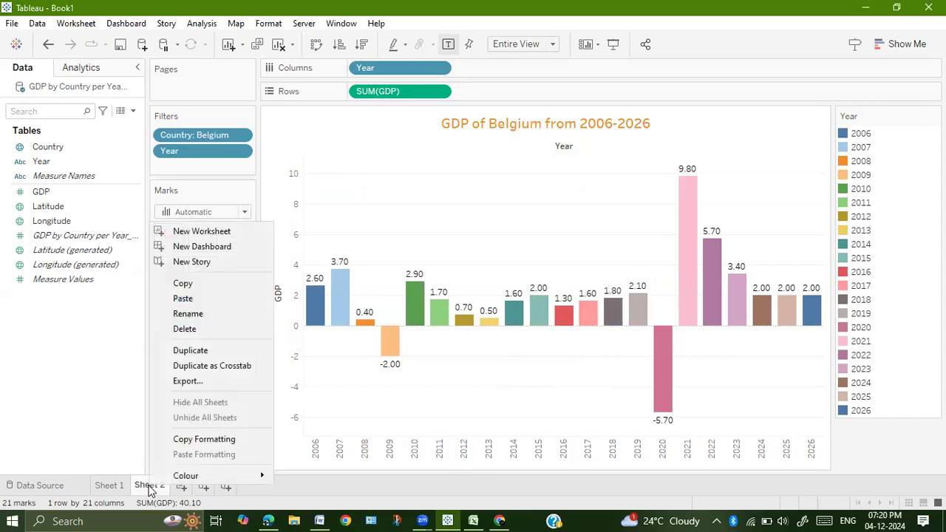
{"action": "left_click", "coordinate": [192, 312]}
{"action": "type", "text": "Q2"}
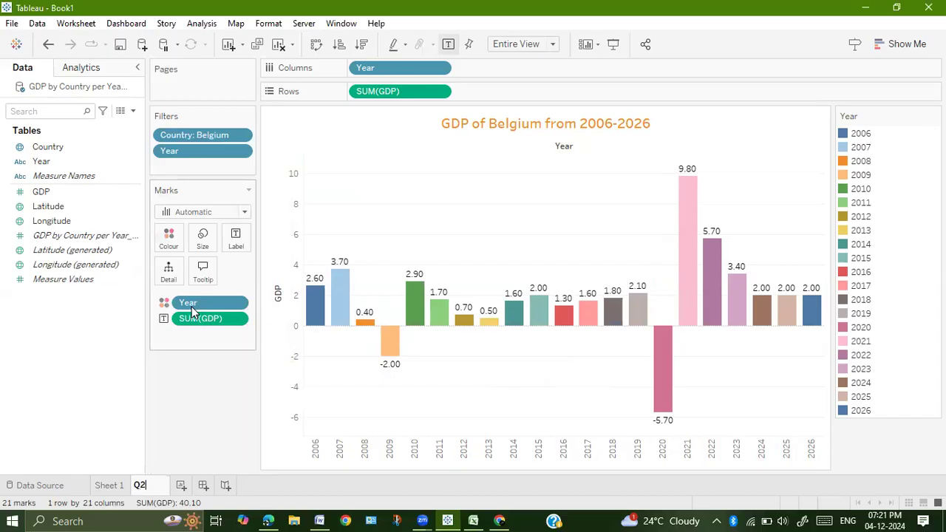
{"action": "key", "text": "Return"}
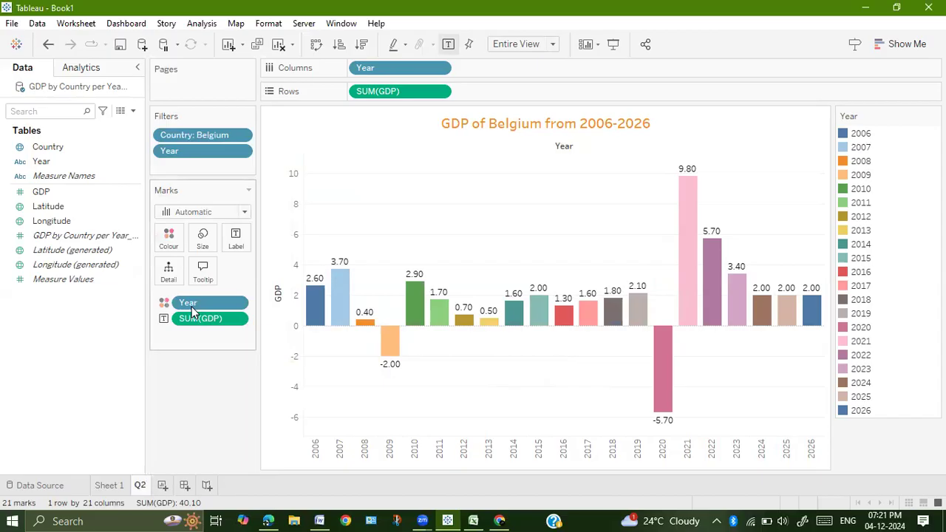
{"action": "left_click", "coordinate": [266, 520]}
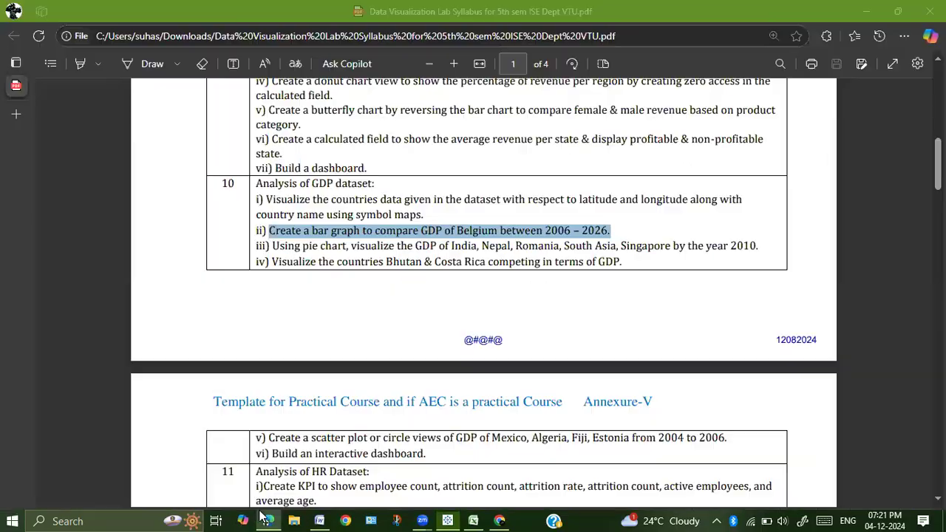
{"action": "left_click", "coordinate": [297, 253]}
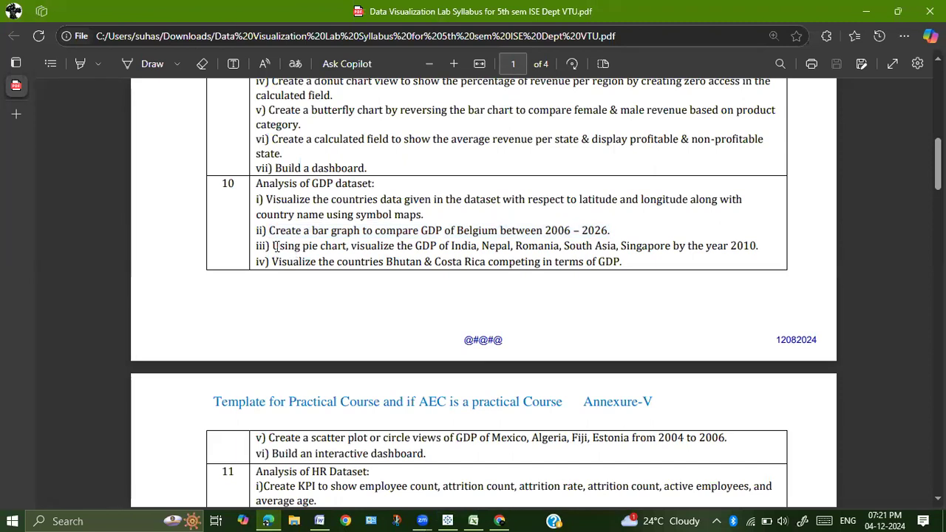
{"action": "left_click_drag", "start_coordinate": [274, 244], "coordinate": [757, 244]}
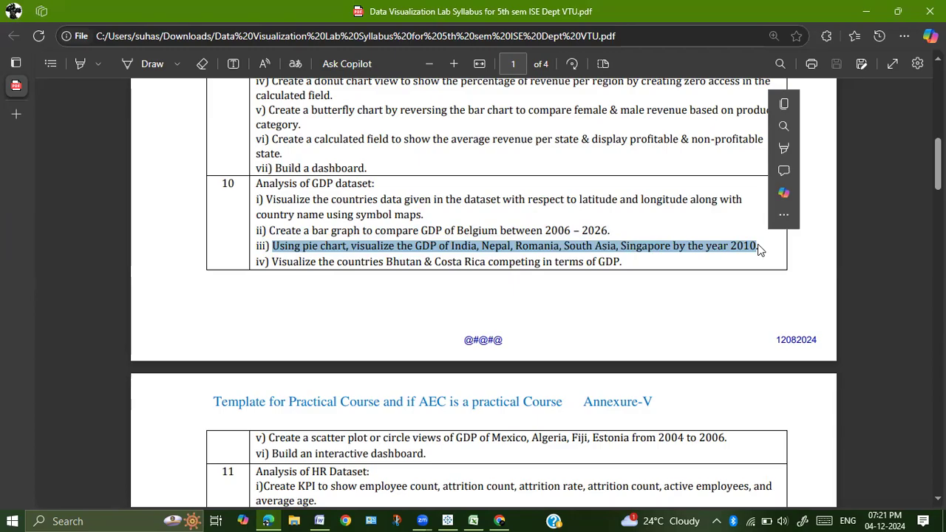
{"action": "left_click", "coordinate": [449, 520]}
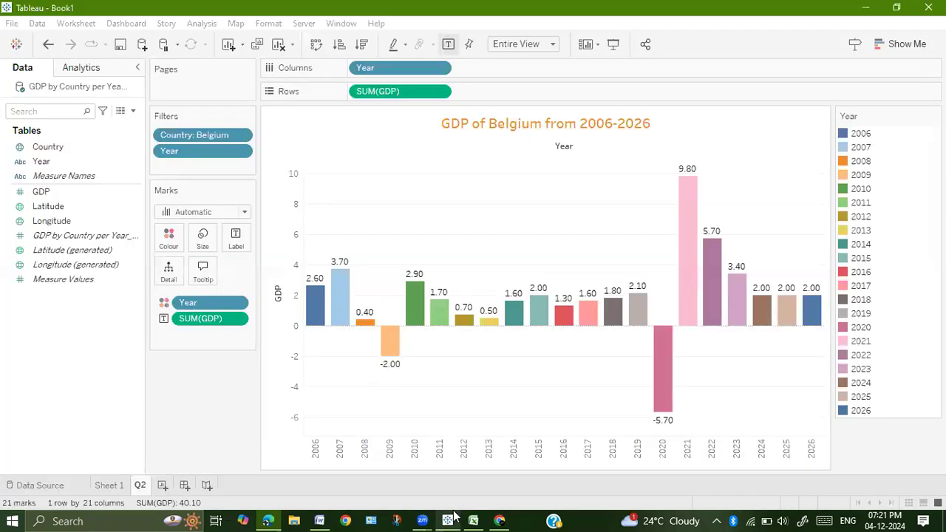
- Add a new Sheet 3 and put Country on its Filters shelf
{"action": "left_click", "coordinate": [163, 486]}
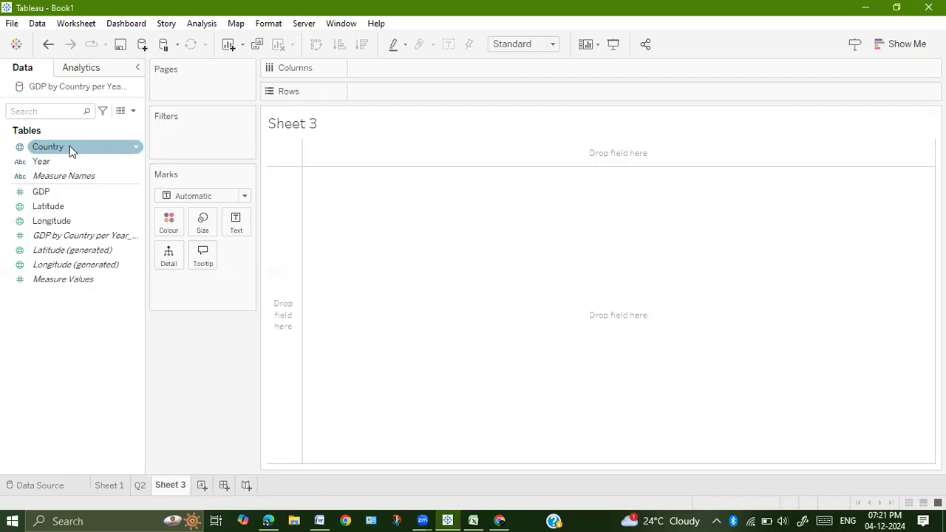
{"action": "left_click_drag", "start_coordinate": [69, 146], "coordinate": [189, 120]}
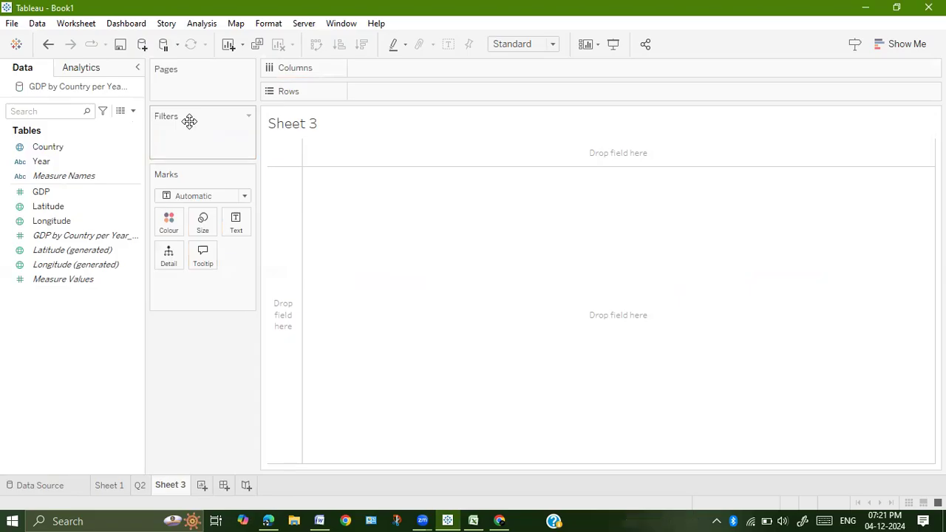
{"action": "left_click", "coordinate": [51, 148]}
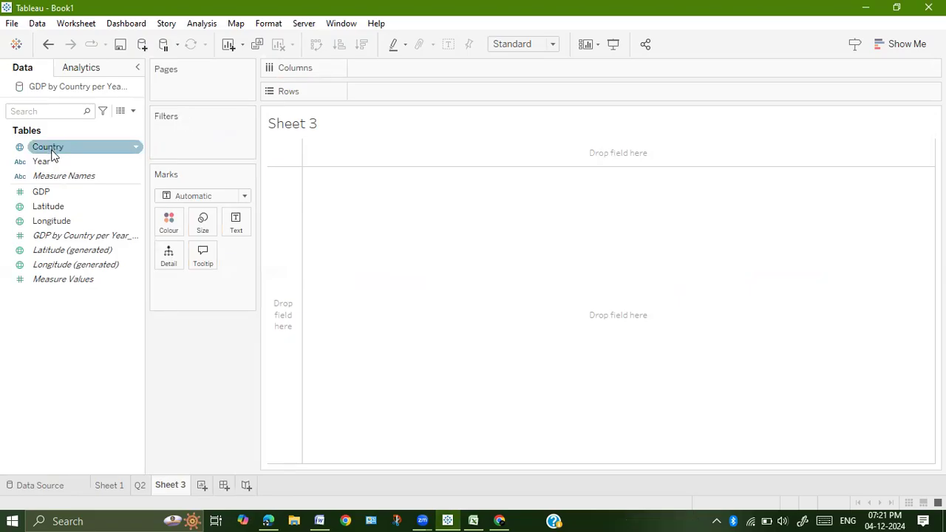
{"action": "left_click_drag", "start_coordinate": [51, 153], "coordinate": [178, 133]}
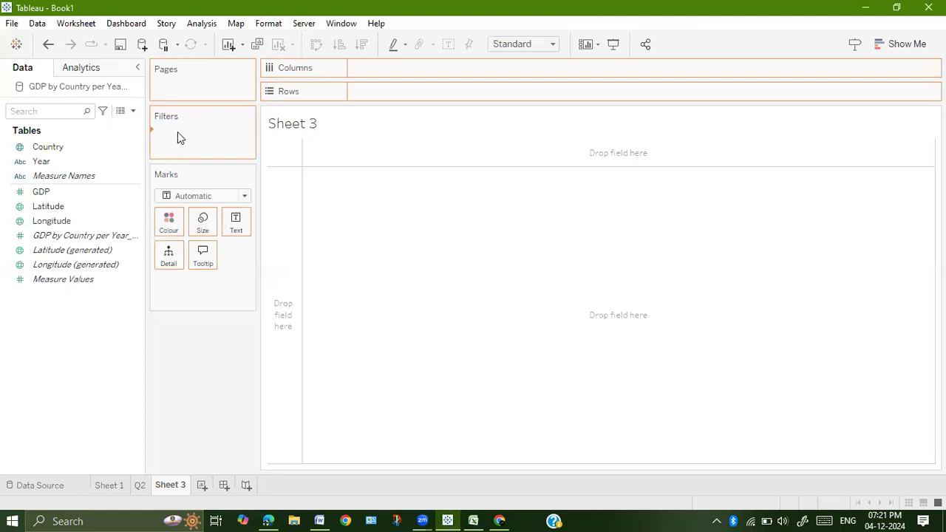
- Search and tick five countries, including India, South Asia and Singapore, then apply
{"action": "left_click", "coordinate": [387, 143]}
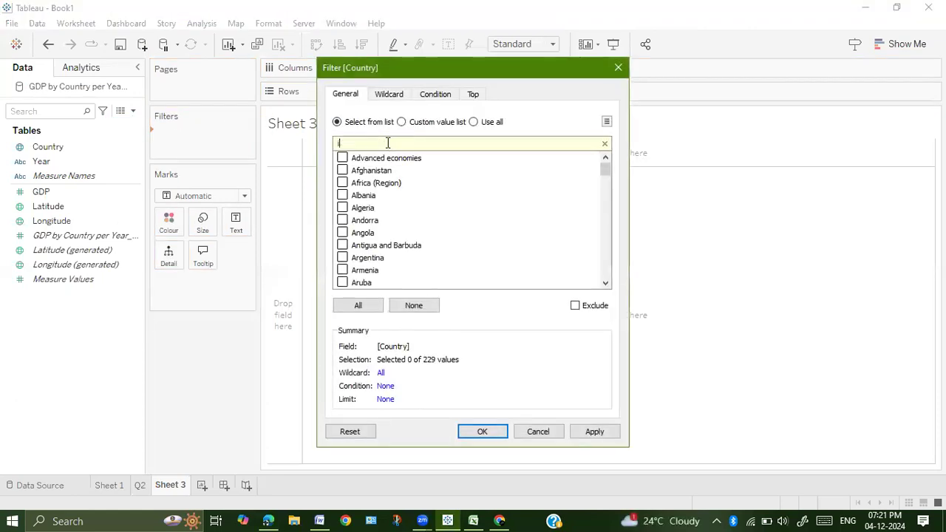
{"action": "type", "text": "ind"}
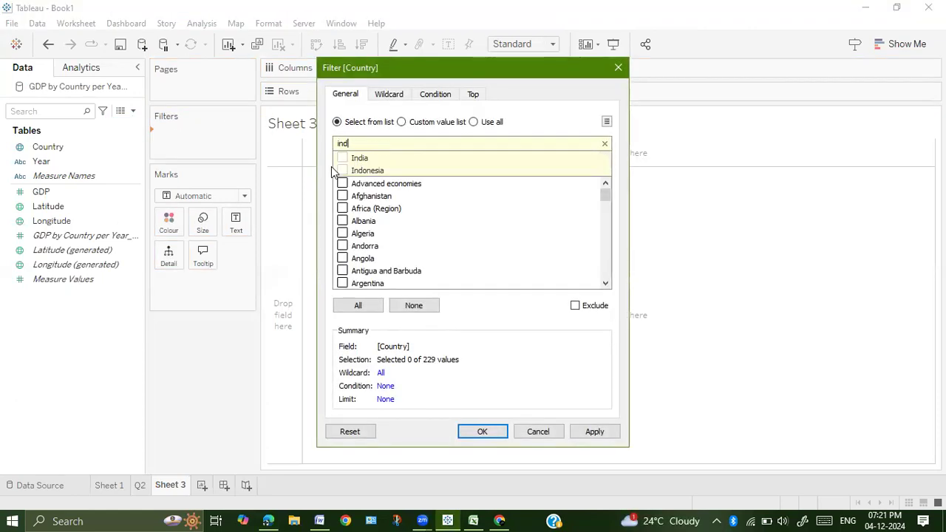
{"action": "left_click", "coordinate": [342, 159]}
{"action": "key", "text": "BackSpace"}
{"action": "key", "text": "BackSpace"}
{"action": "type", "text": "nep"}
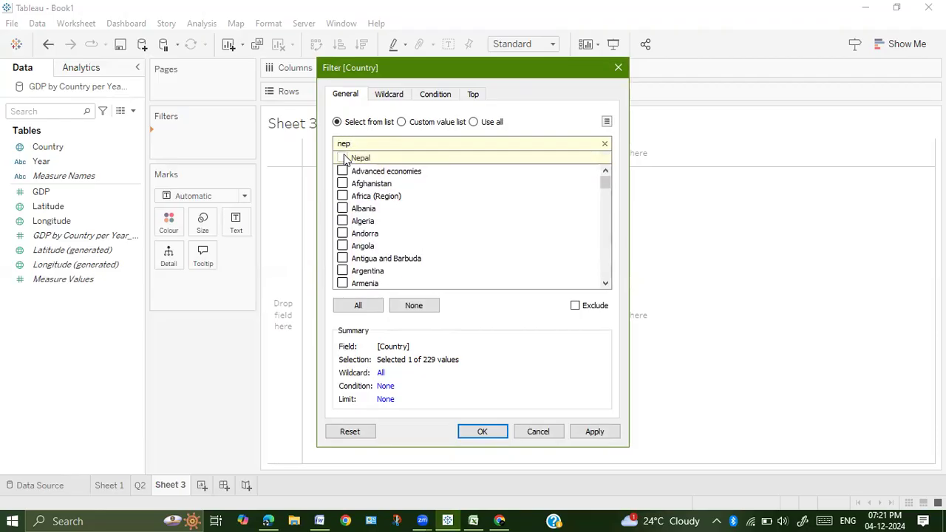
{"action": "key", "text": "BackSpace"}
{"action": "key", "text": "BackSpace"}
{"action": "key", "text": "BackSpace"}
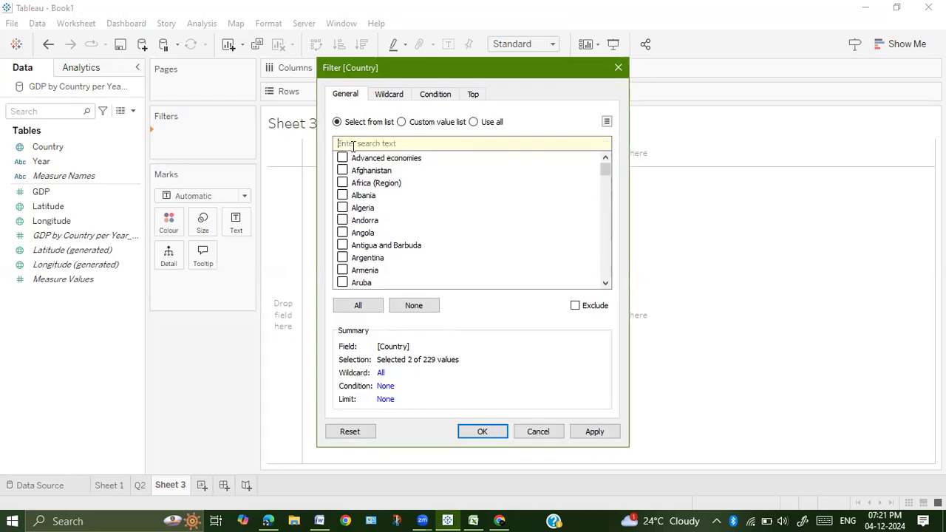
{"action": "type", "text": "rom"}
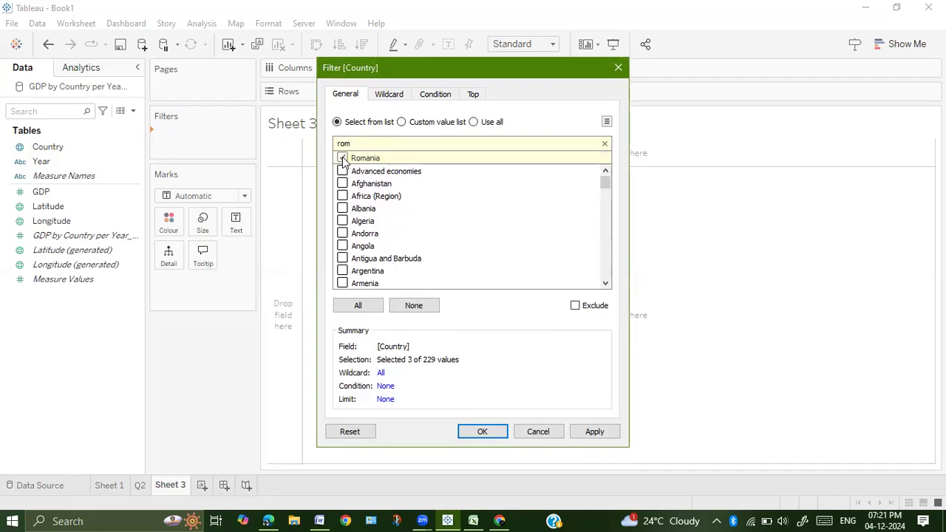
{"action": "key", "text": "BackSpace"}
{"action": "key", "text": "BackSpace"}
{"action": "key", "text": "BackSpace"}
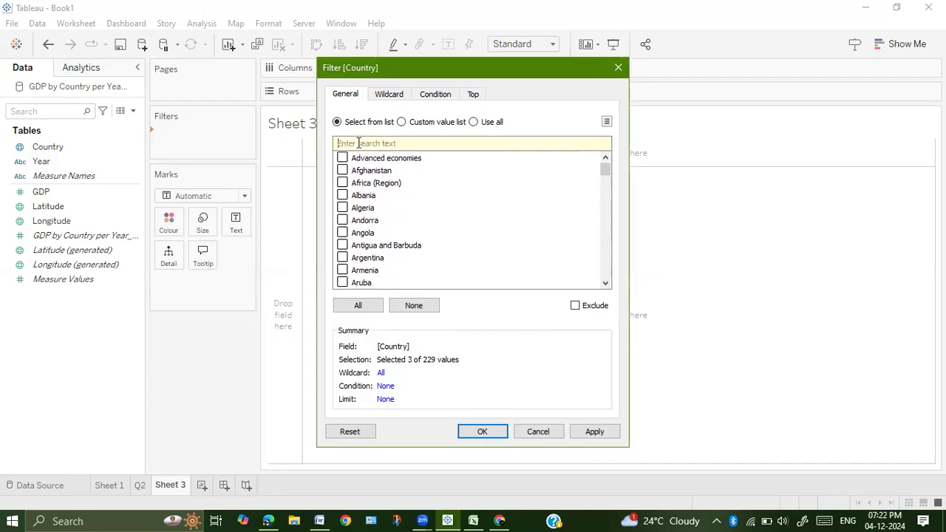
{"action": "type", "text": "south"}
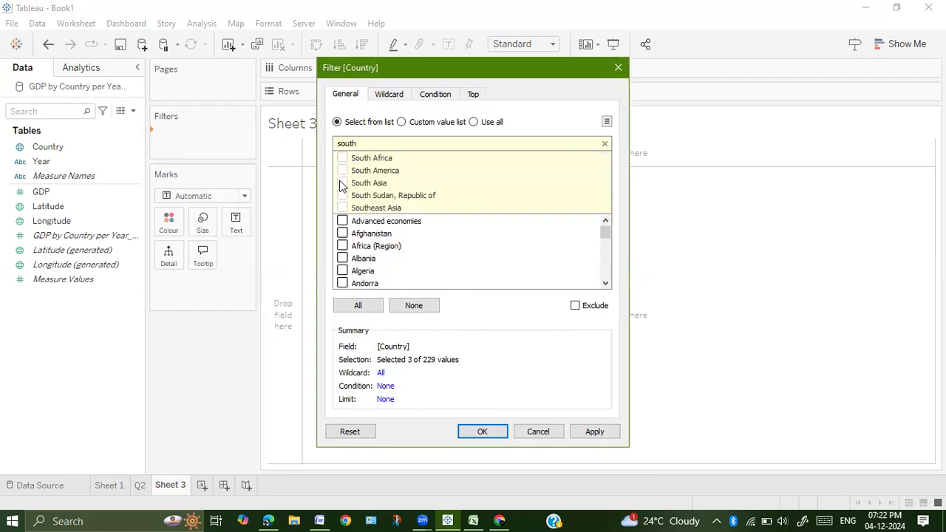
{"action": "left_click", "coordinate": [342, 182]}
{"action": "key", "text": "BackSpace"}
{"action": "key", "text": "BackSpace"}
{"action": "key", "text": "BackSpace"}
{"action": "key", "text": "BackSpace"}
{"action": "key", "text": "BackSpace"}
{"action": "type", "text": "si"}
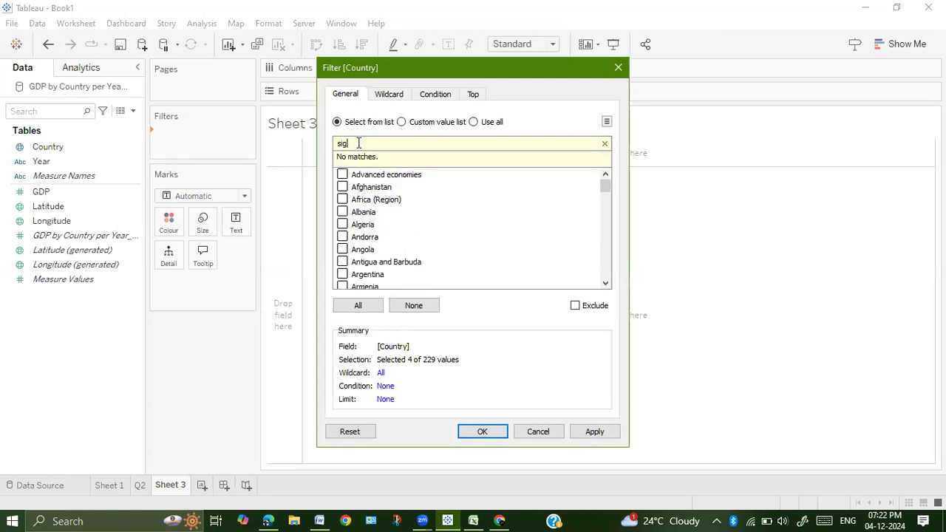
{"action": "type", "text": "n"}
{"action": "left_click", "coordinate": [343, 158]}
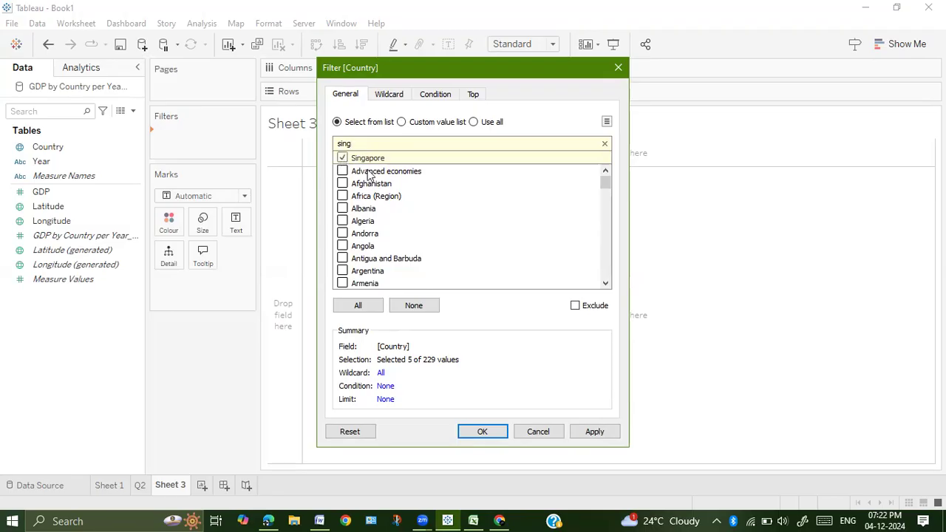
{"action": "left_click", "coordinate": [591, 433]}
{"action": "left_click", "coordinate": [482, 432]}
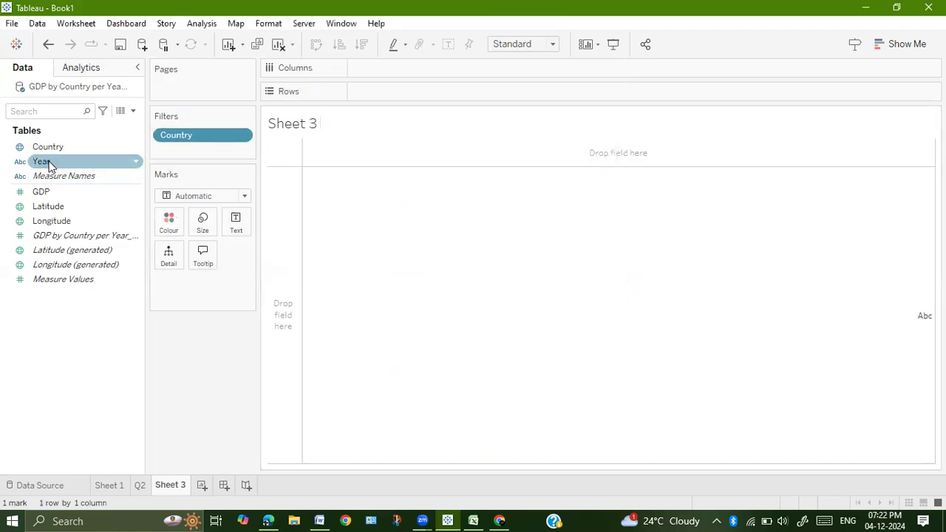
- Add a Year filter keeping 2000 through 2010 (11 of 28 years)
{"action": "left_click_drag", "start_coordinate": [48, 165], "coordinate": [175, 152]}
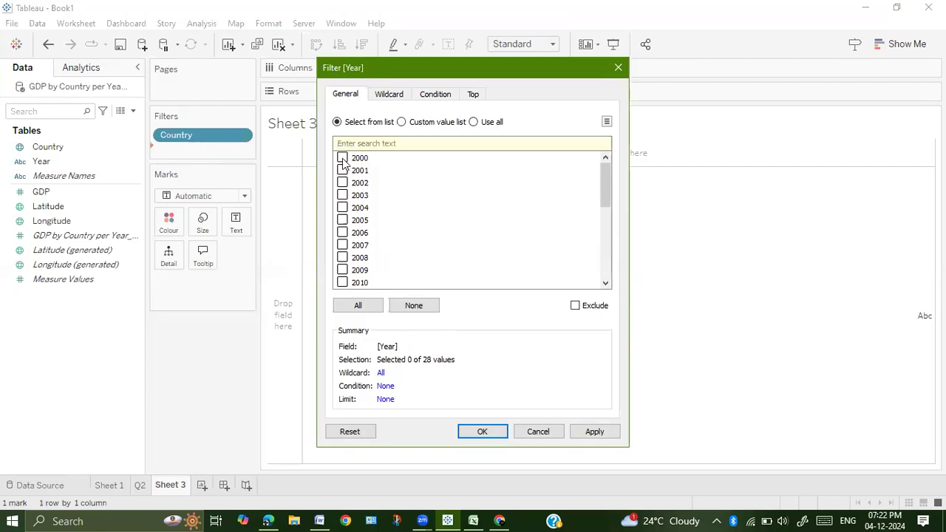
{"action": "left_click", "coordinate": [342, 170]}
{"action": "left_click", "coordinate": [342, 183]}
{"action": "left_click", "coordinate": [346, 198]}
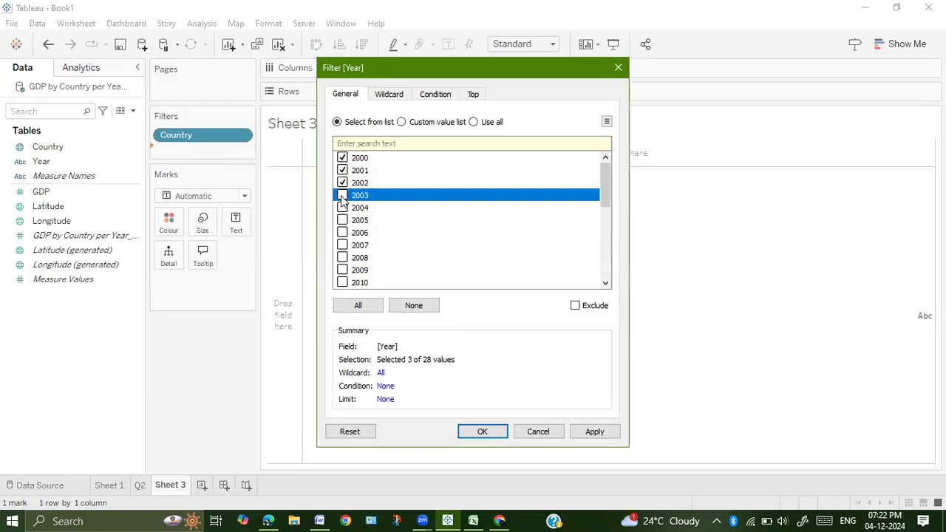
{"action": "left_click", "coordinate": [342, 195]}
{"action": "left_click", "coordinate": [342, 207]}
{"action": "left_click", "coordinate": [343, 220]}
{"action": "left_click", "coordinate": [342, 258]}
{"action": "left_click", "coordinate": [342, 270]}
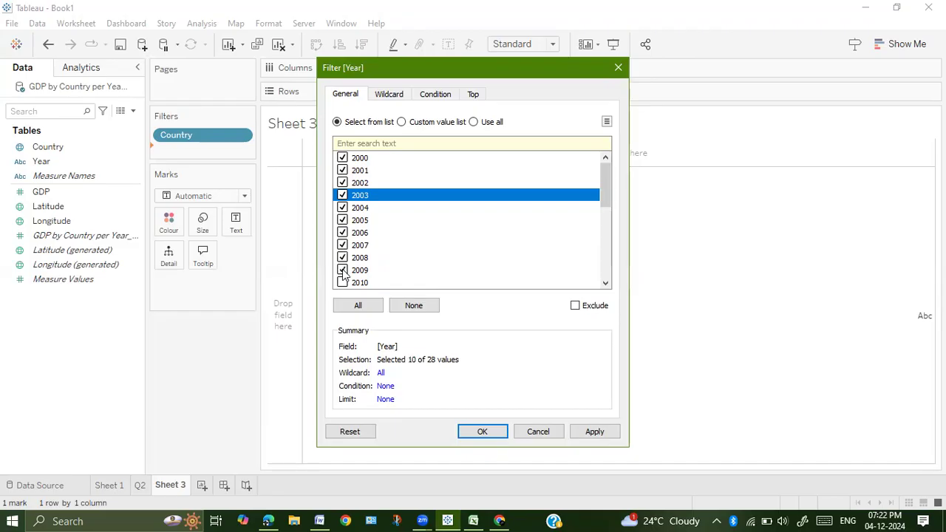
{"action": "left_click", "coordinate": [342, 283]}
{"action": "left_click", "coordinate": [582, 432]}
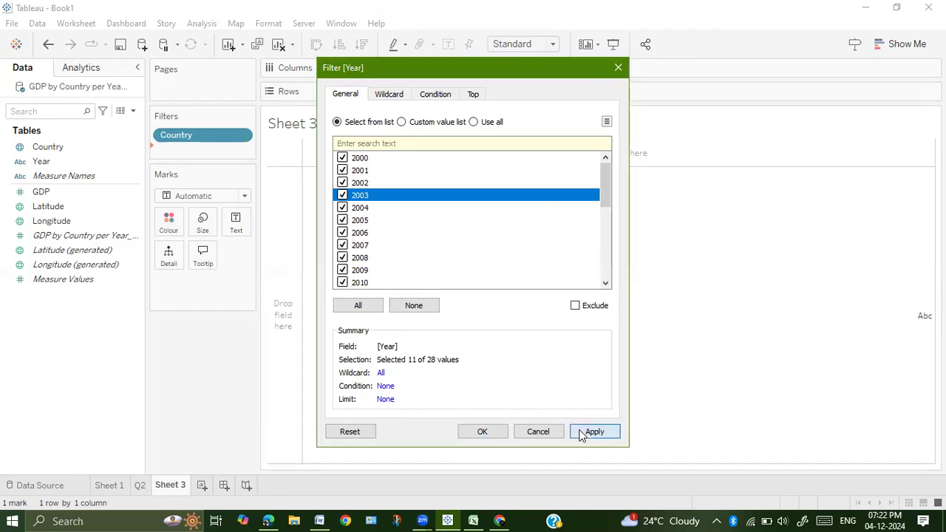
{"action": "left_click", "coordinate": [482, 432]}
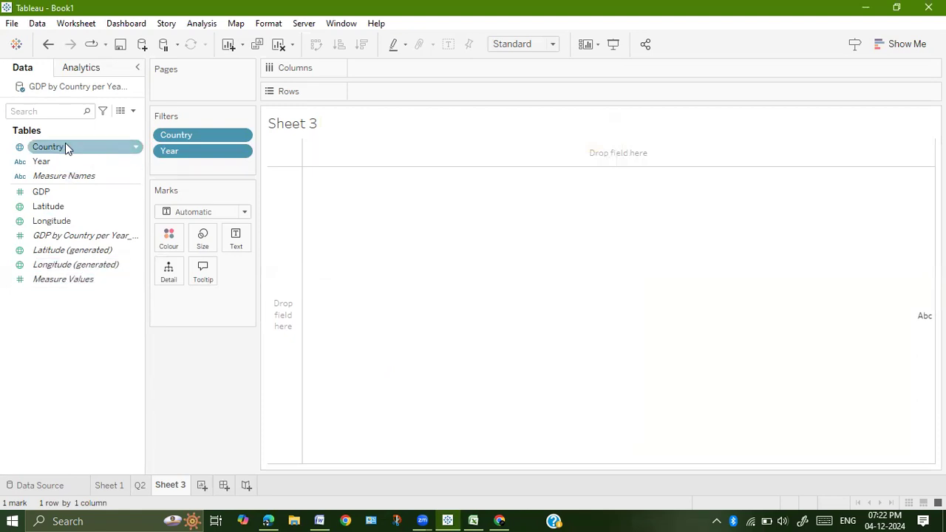
- Colour the marks by Country and change the mark type to Pie
{"action": "left_click_drag", "start_coordinate": [65, 147], "coordinate": [168, 235]}
{"action": "left_click", "coordinate": [245, 212]}
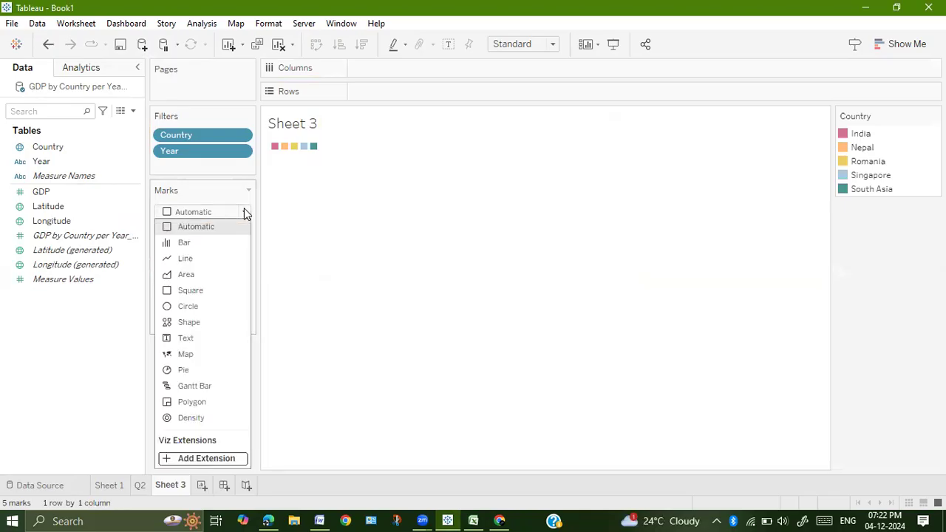
{"action": "left_click", "coordinate": [184, 371]}
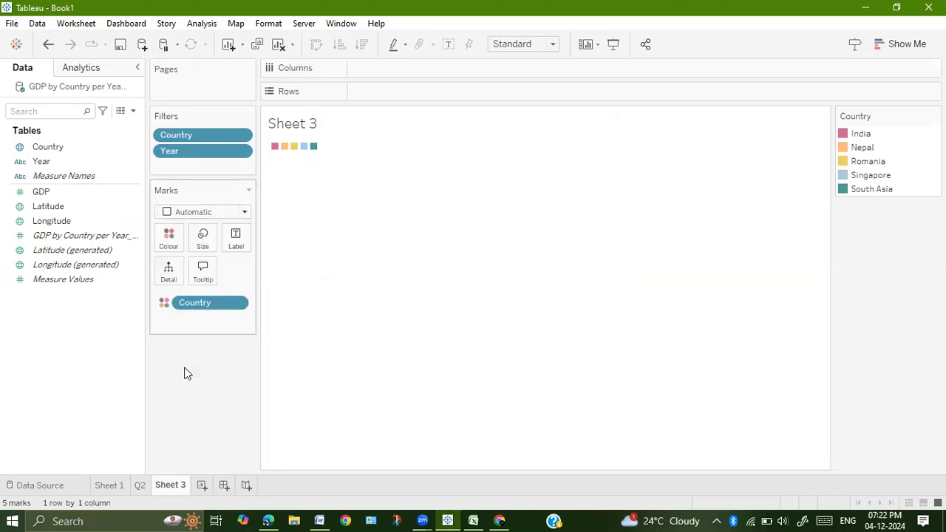
{"action": "left_click", "coordinate": [552, 45]}
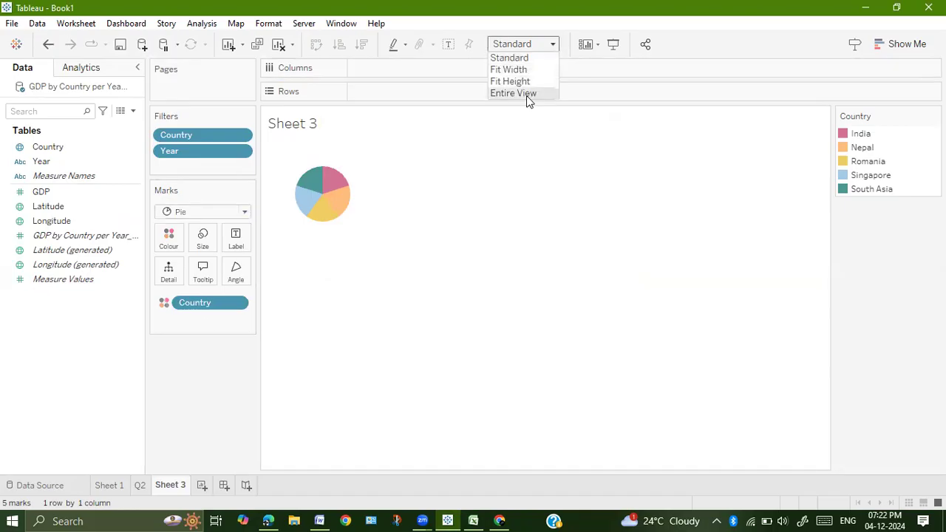
- Fit the pie to Entire View, angle slices by SUM(GDP), and label with Country and GDP
{"action": "left_click", "coordinate": [526, 94]}
{"action": "left_click", "coordinate": [58, 190]}
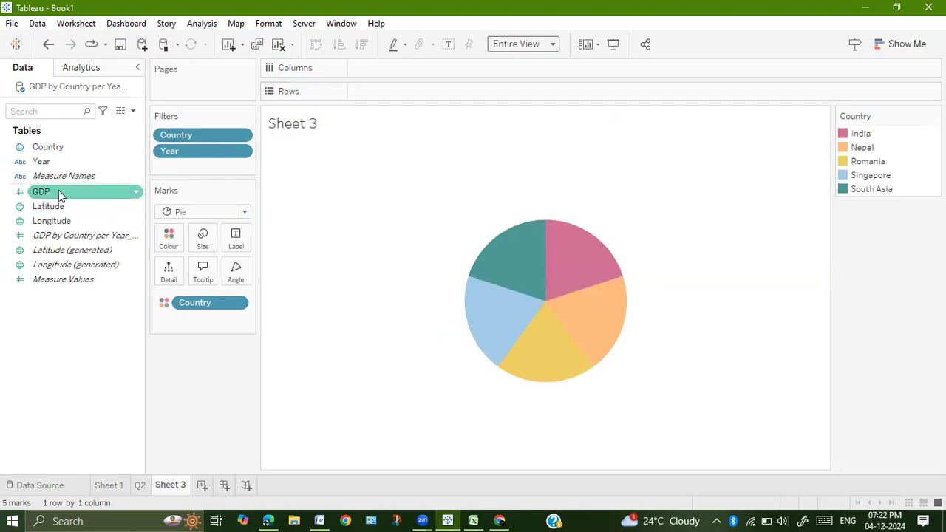
{"action": "left_click_drag", "start_coordinate": [55, 185], "coordinate": [231, 272]}
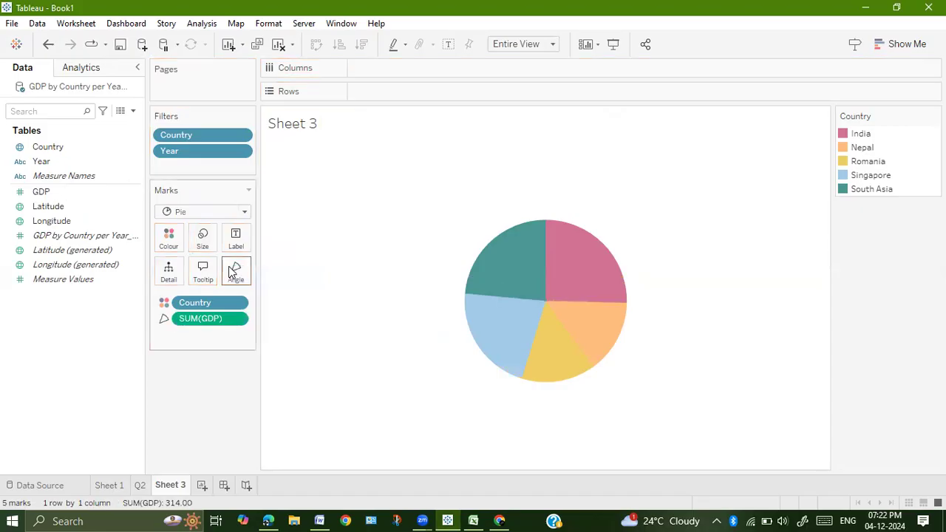
{"action": "left_click", "coordinate": [51, 193]}
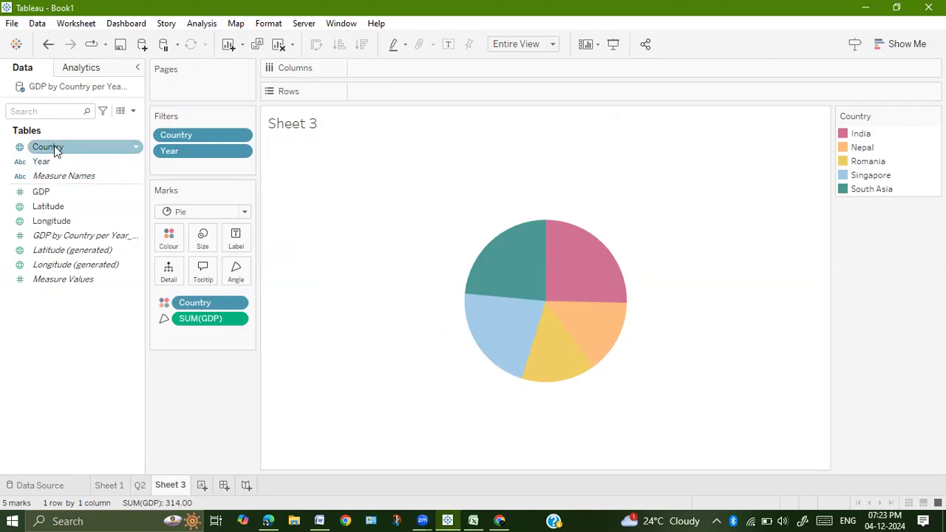
{"action": "left_click_drag", "start_coordinate": [54, 145], "coordinate": [235, 242]}
{"action": "left_click_drag", "start_coordinate": [68, 191], "coordinate": [237, 239]}
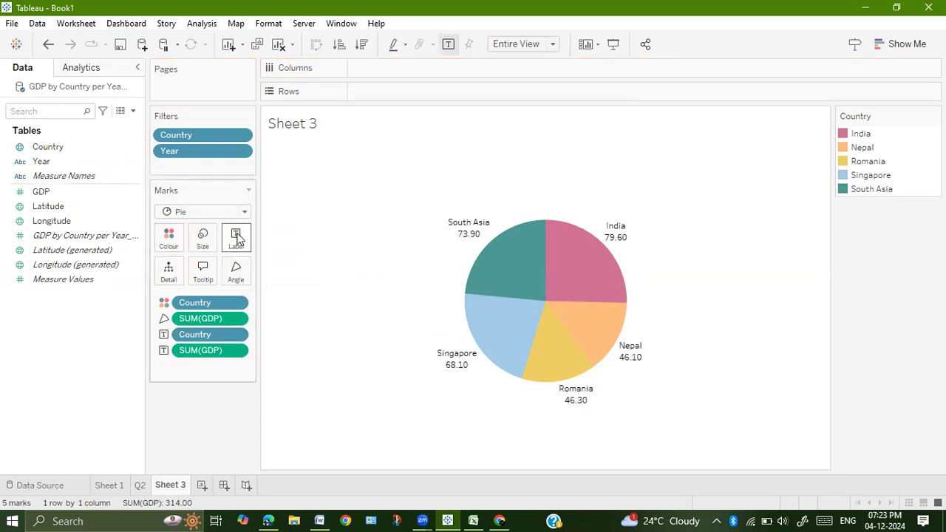
- Change the label and slice-angle GDP measures from Sum to Average, e.g. India 7.236
{"action": "left_click", "coordinate": [237, 352]}
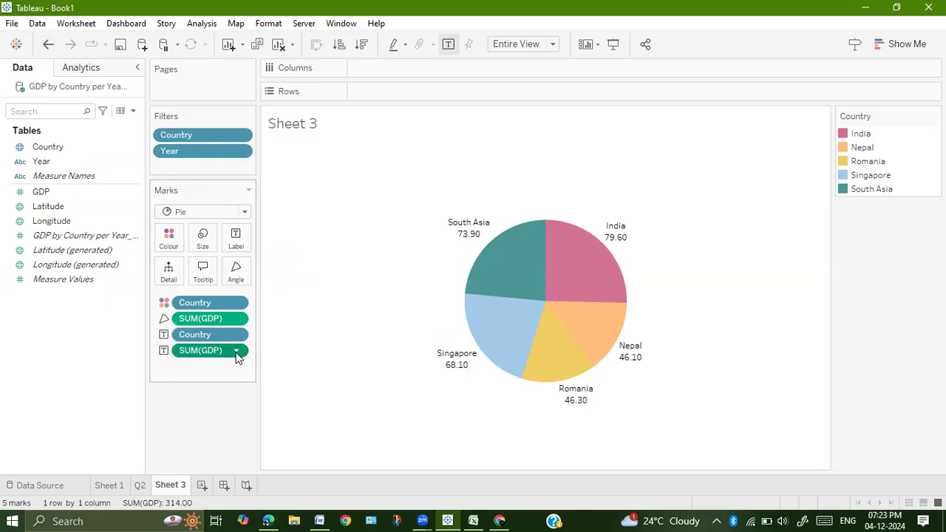
{"action": "mouse_move", "coordinate": [276, 407]}
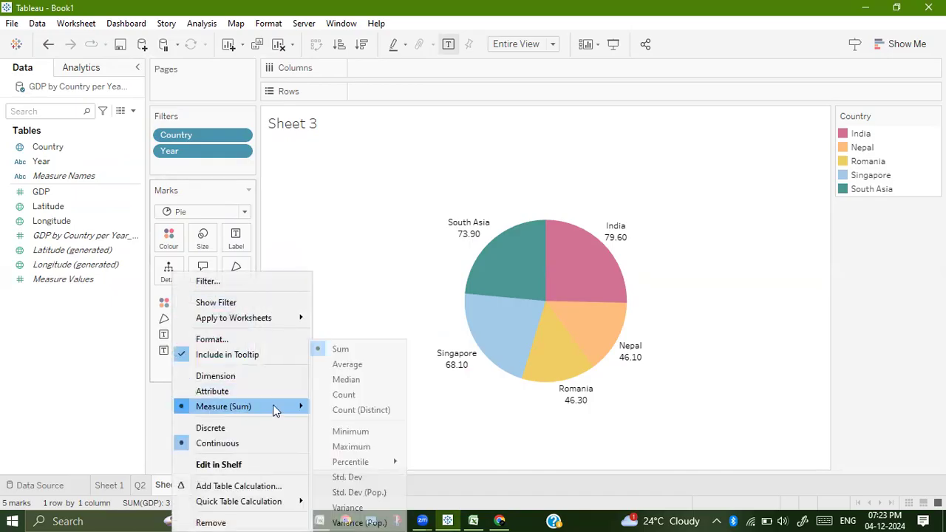
{"action": "left_click", "coordinate": [358, 367]}
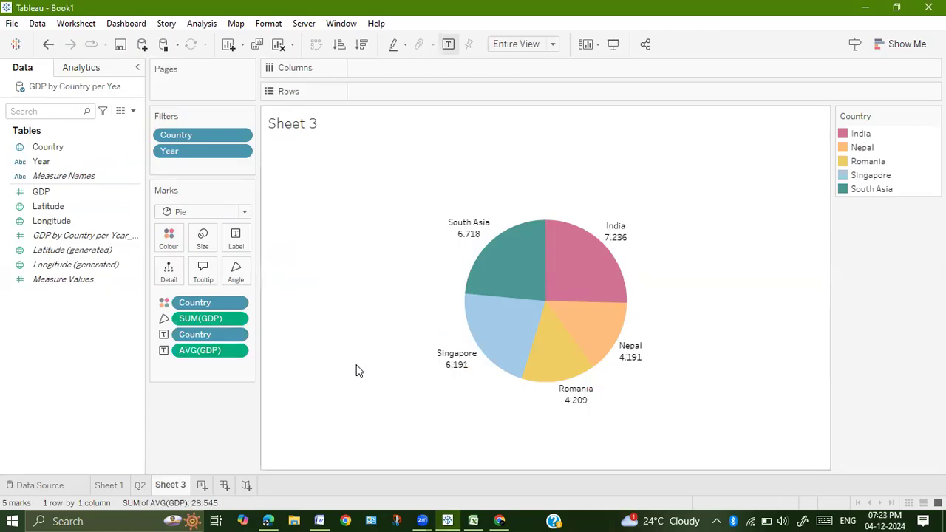
{"action": "left_click", "coordinate": [238, 322]}
{"action": "mouse_move", "coordinate": [244, 407]}
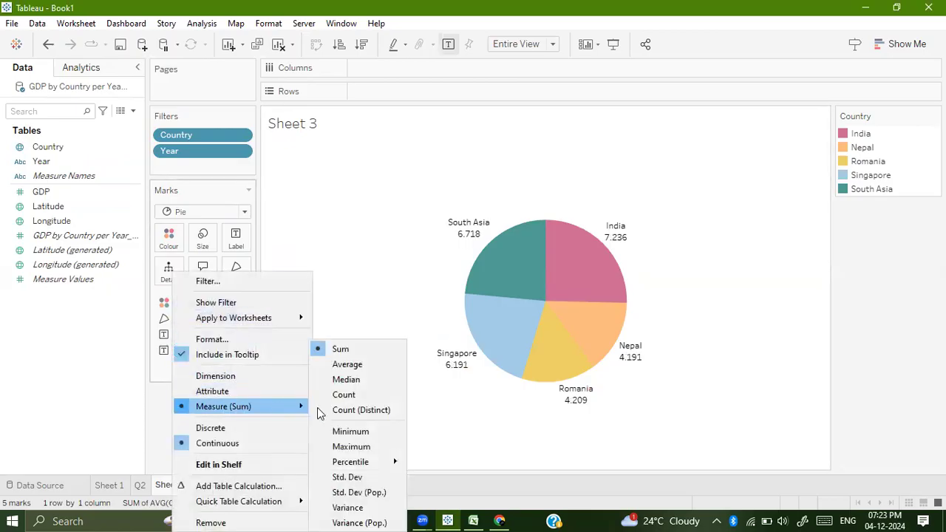
{"action": "left_click", "coordinate": [358, 369]}
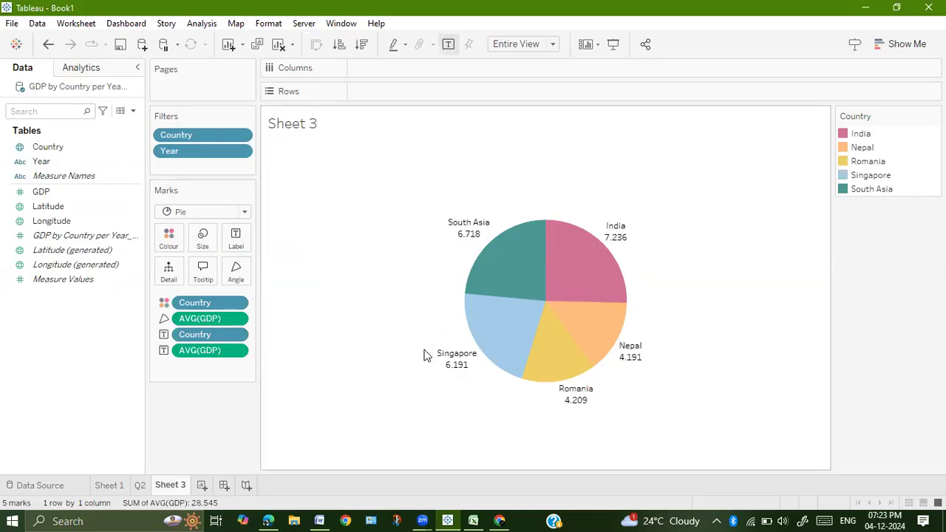
- Replace the Sheet 3 title with 'Pie chart to show 5 country gd', fixing the typo
{"action": "double_click", "coordinate": [289, 127]}
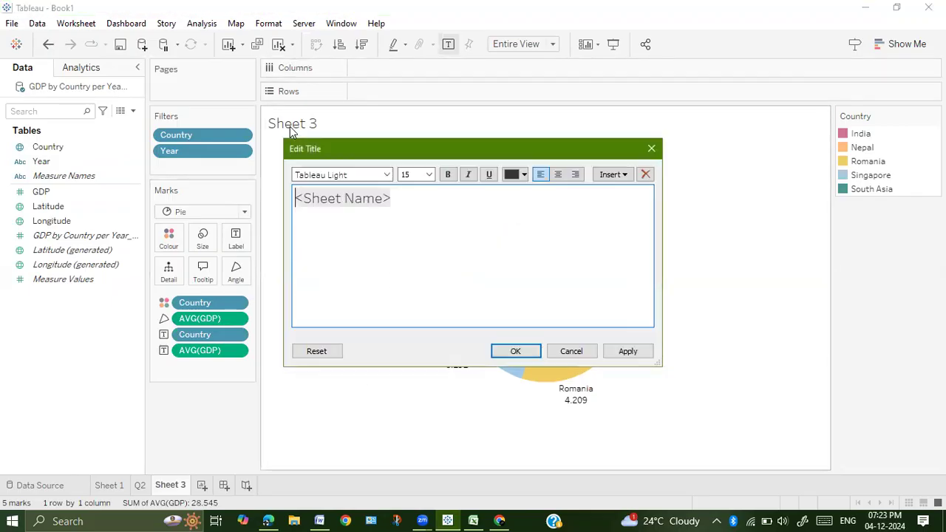
{"action": "key", "text": "ctrl+a"}
{"action": "key", "text": "BackSpace"}
{"action": "type", "text": "P"}
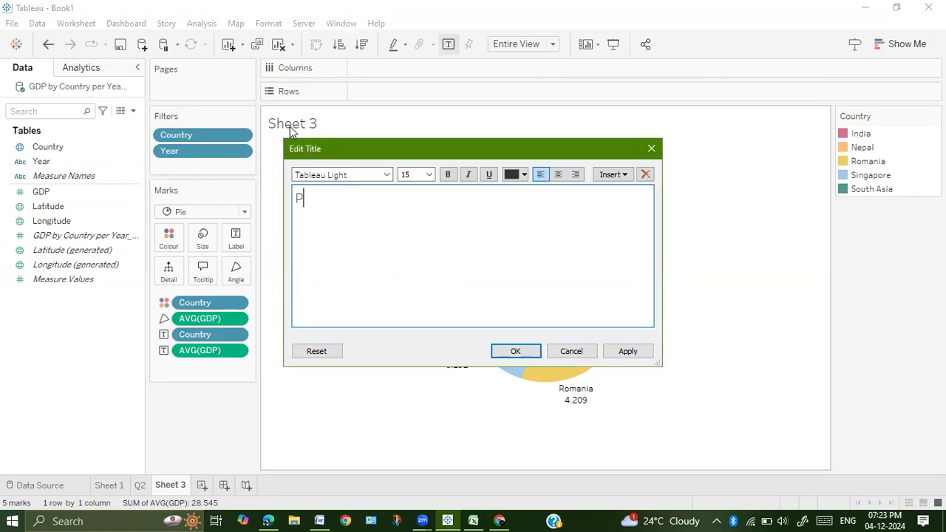
{"action": "type", "text": "ie chart to shoe 5"}
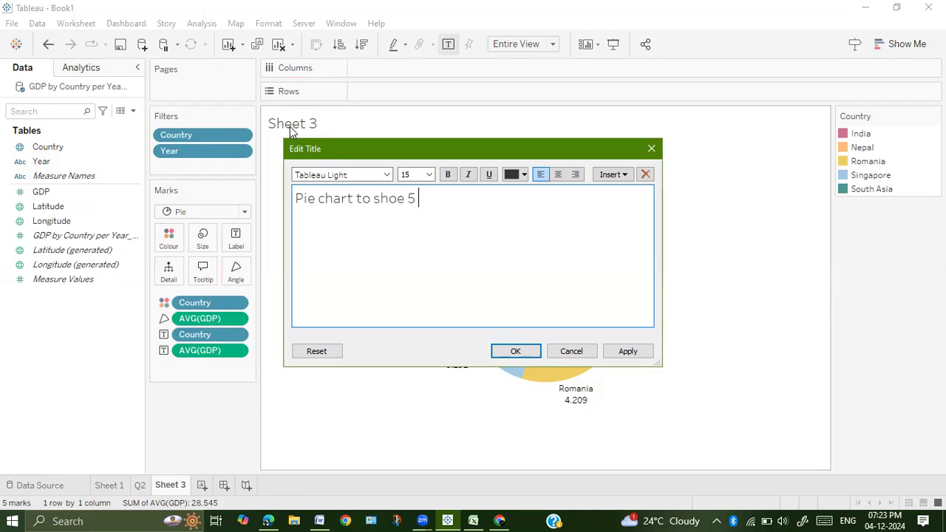
{"action": "type", "text": " count"}
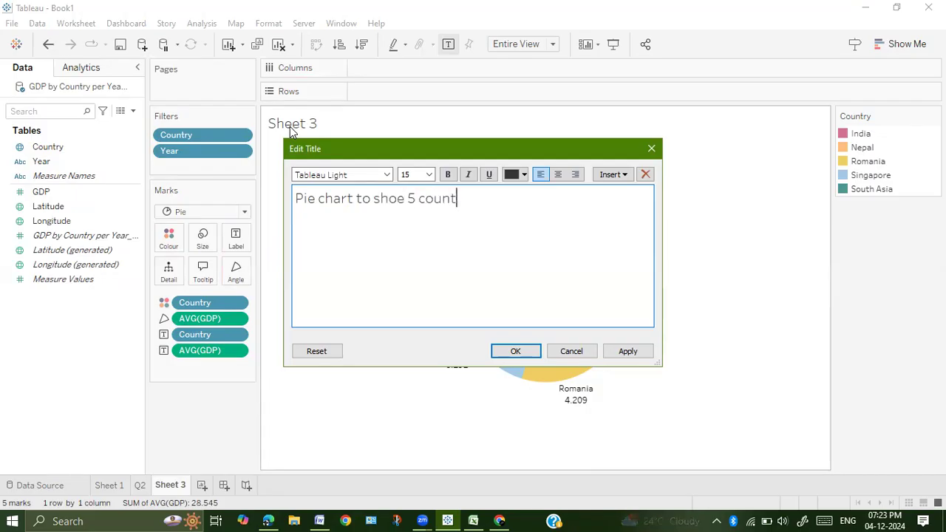
{"action": "type", "text": "ry gdp"}
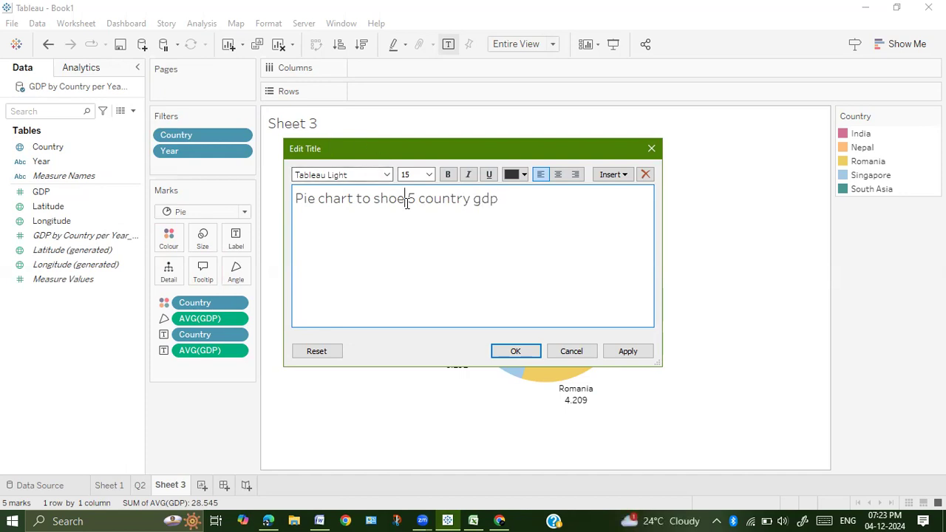
{"action": "key", "text": "BackSpace"}
{"action": "type", "text": "w"}
- Format the whole title as bold, centred, gold text and apply it
{"action": "key", "text": "ctrl+a"}
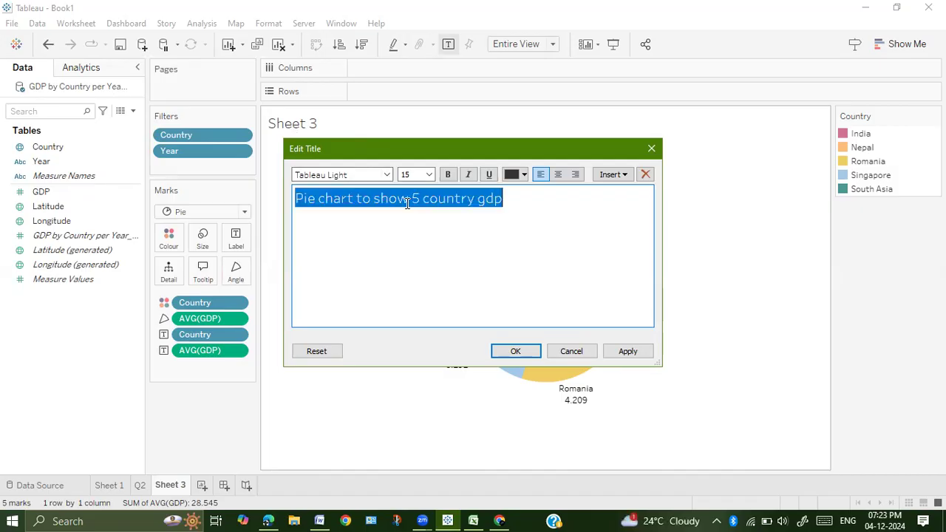
{"action": "left_click", "coordinate": [560, 176]}
{"action": "left_click", "coordinate": [467, 175]}
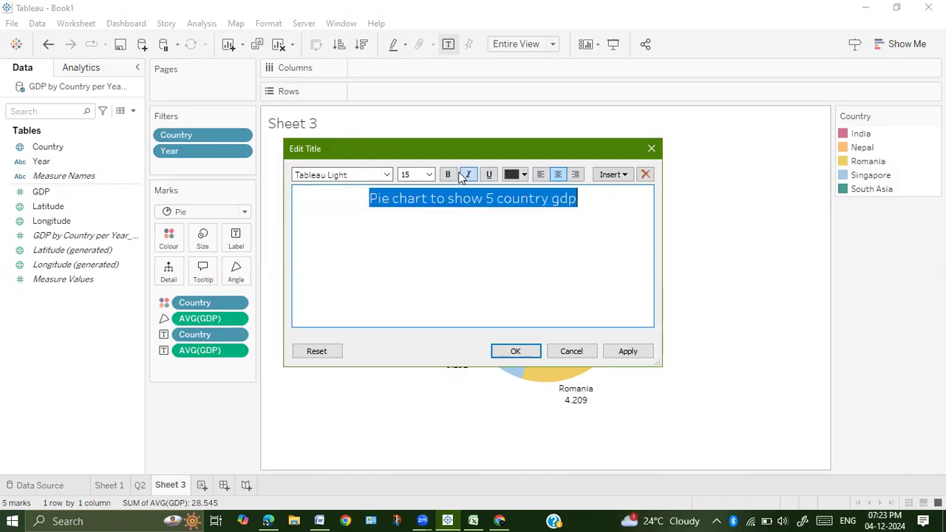
{"action": "left_click", "coordinate": [447, 174]}
{"action": "left_click", "coordinate": [525, 176]}
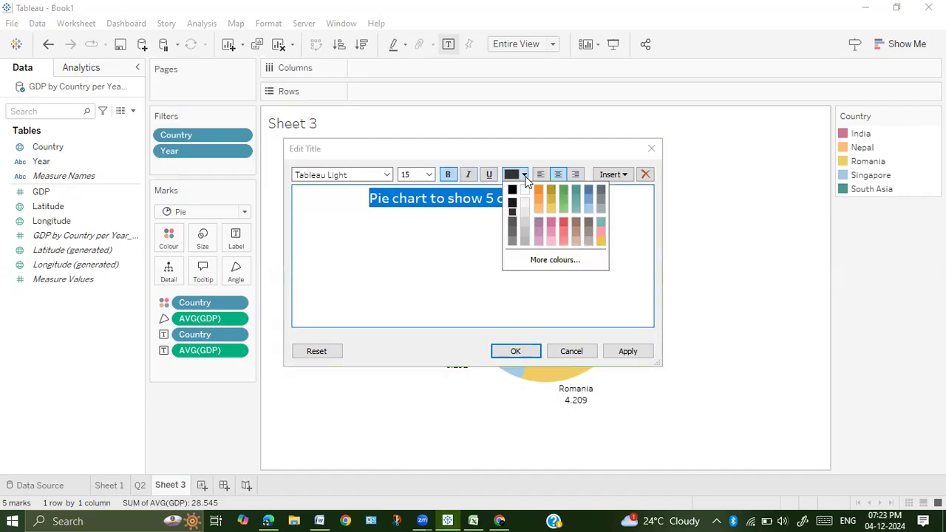
{"action": "left_click", "coordinate": [555, 192]}
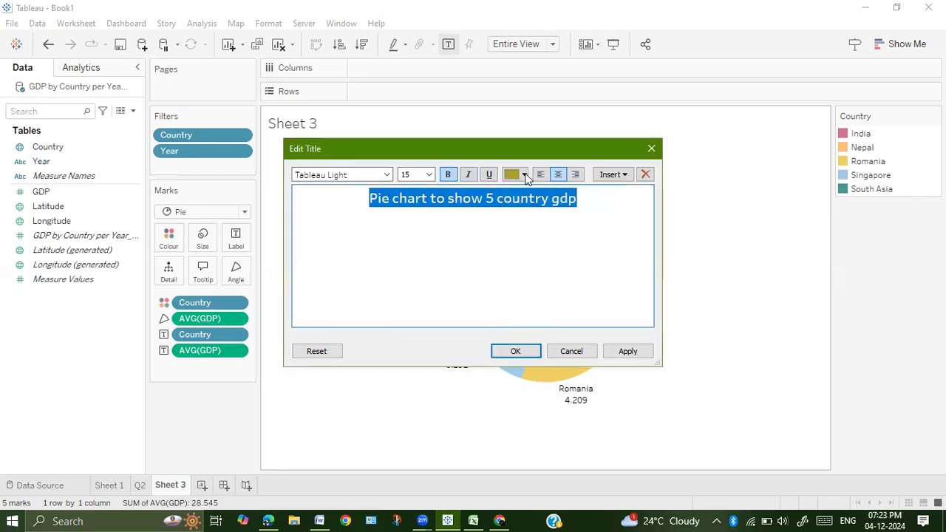
{"action": "left_click", "coordinate": [627, 351]}
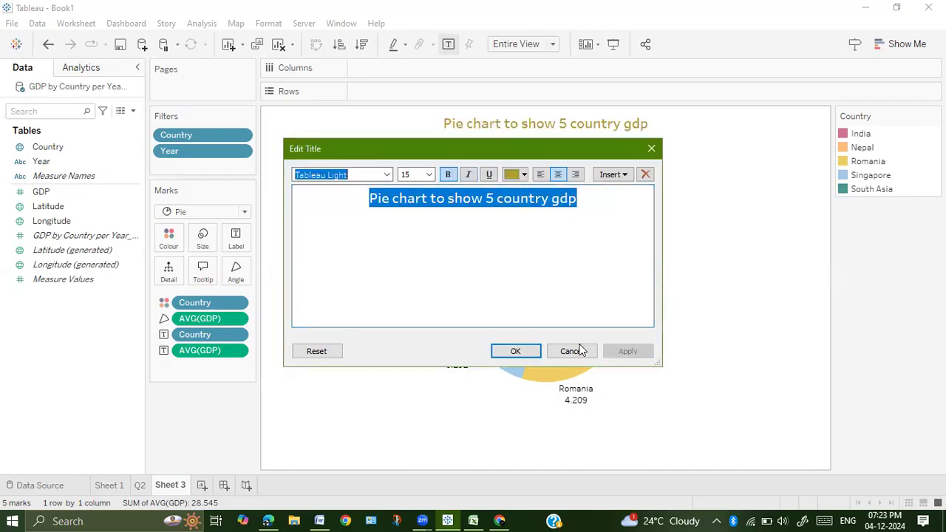
{"action": "left_click", "coordinate": [518, 352]}
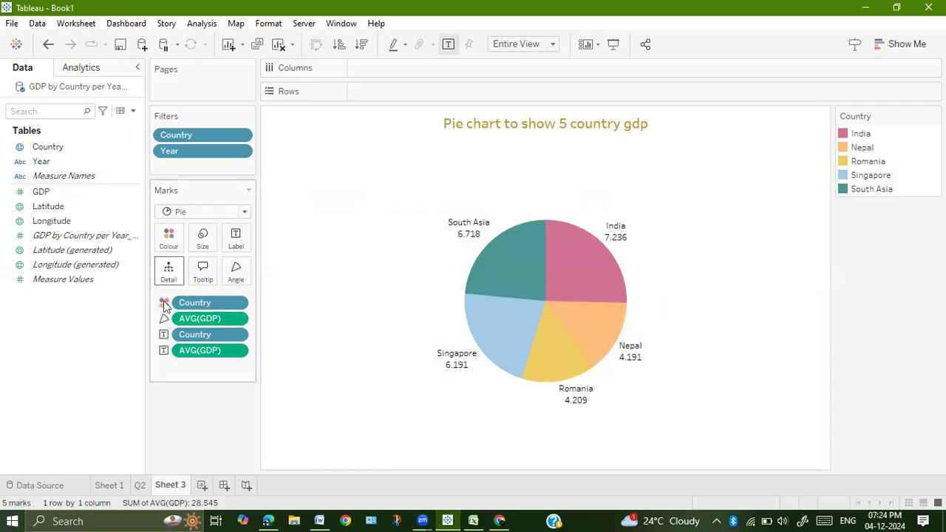
- Assign the Traffic Light colour palette to the country slices
{"action": "left_click", "coordinate": [170, 238]}
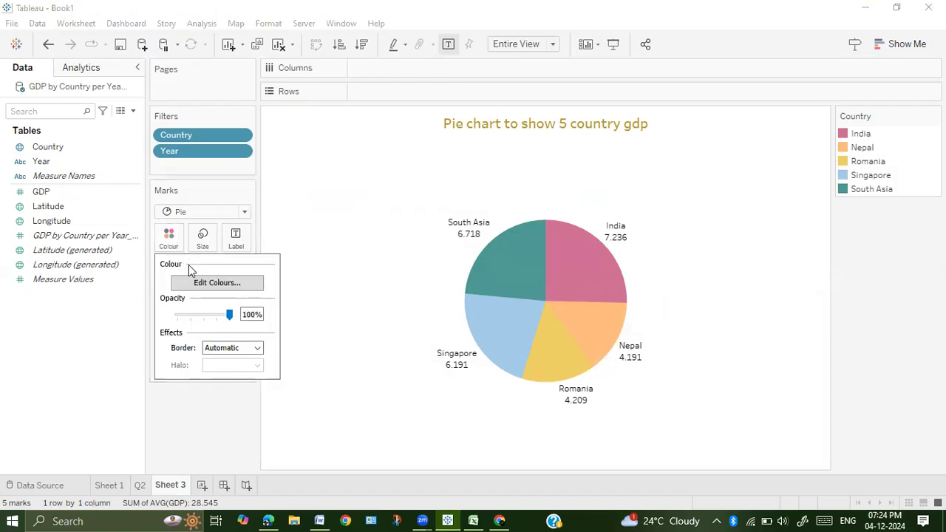
{"action": "left_click", "coordinate": [195, 284]}
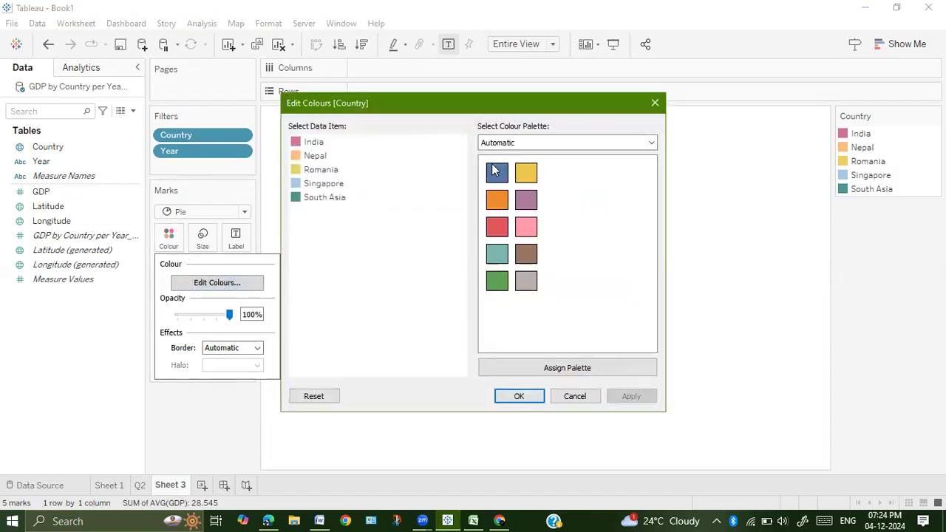
{"action": "left_click", "coordinate": [562, 143]}
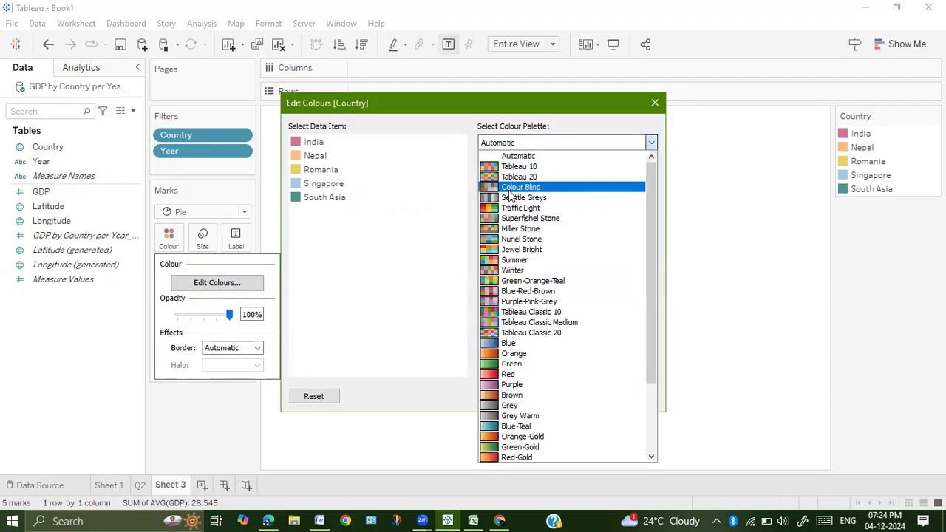
{"action": "left_click", "coordinate": [511, 207]}
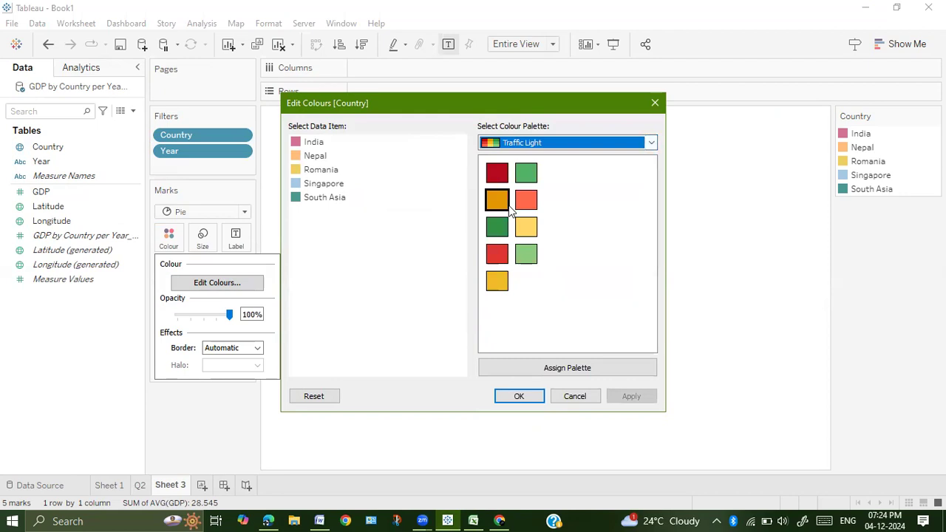
{"action": "left_click", "coordinate": [581, 368]}
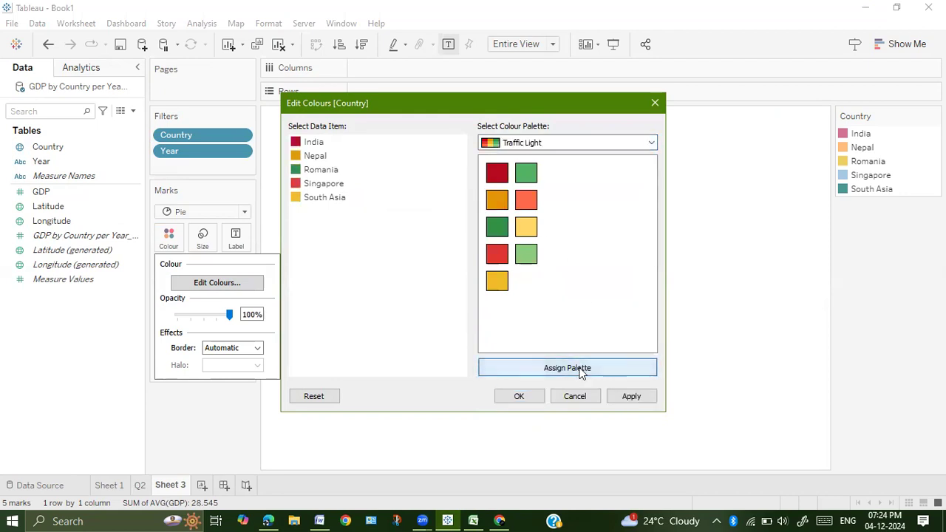
{"action": "left_click", "coordinate": [622, 401]}
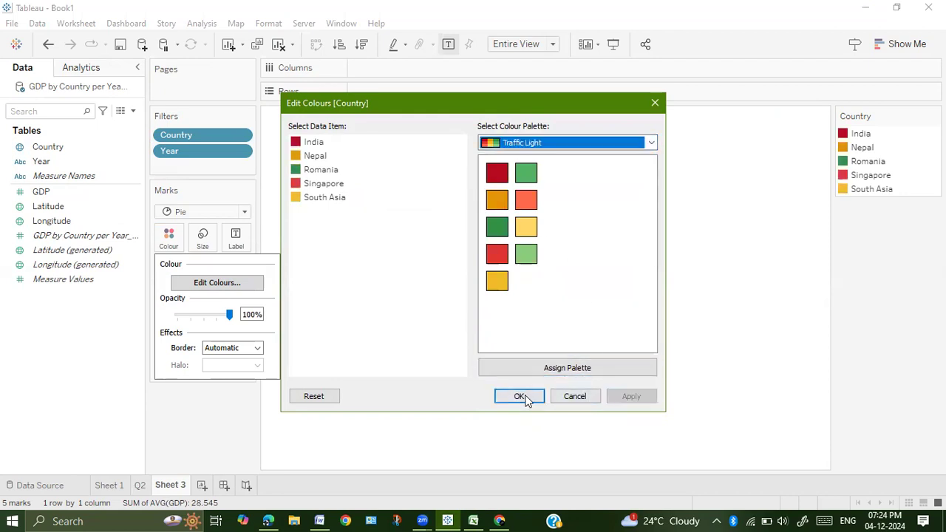
{"action": "left_click", "coordinate": [524, 397]}
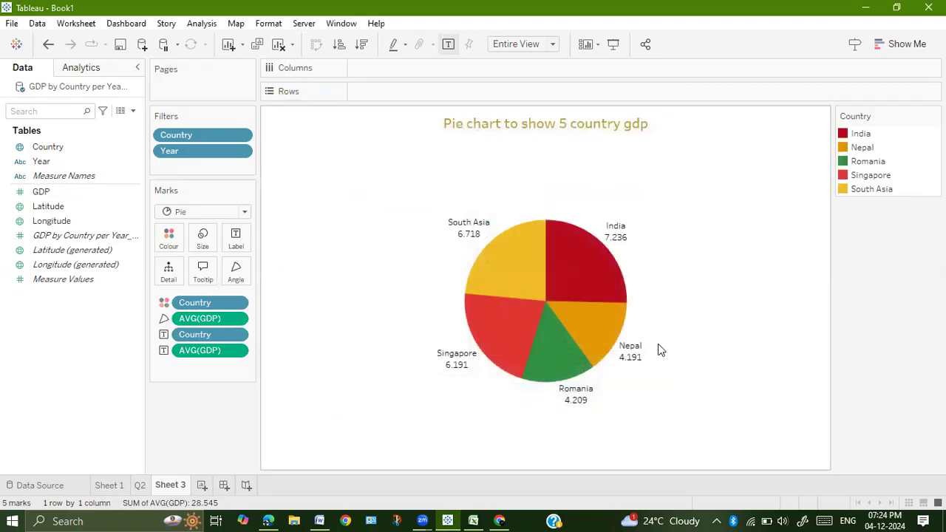
- Rename the Sheet 3 tab to Q3
{"action": "right_click", "coordinate": [166, 487]}
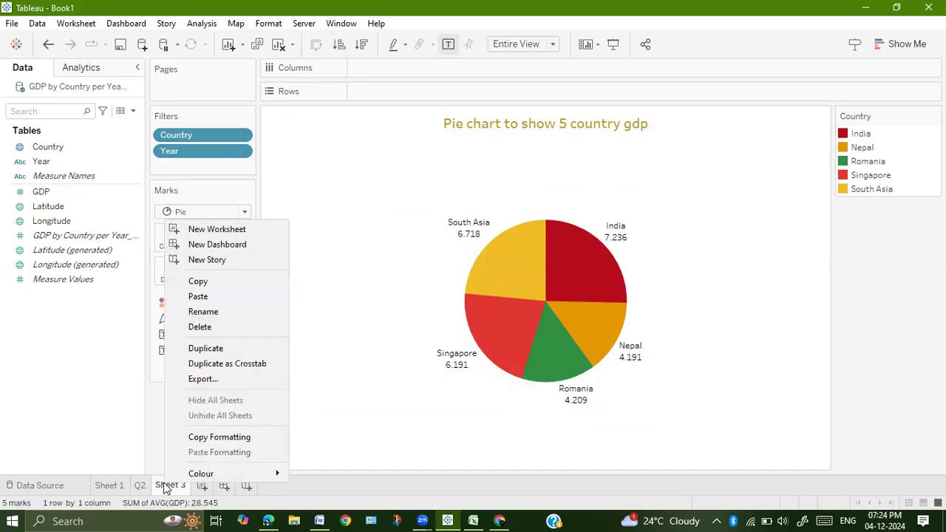
{"action": "left_click", "coordinate": [235, 314]}
{"action": "type", "text": "Q"}
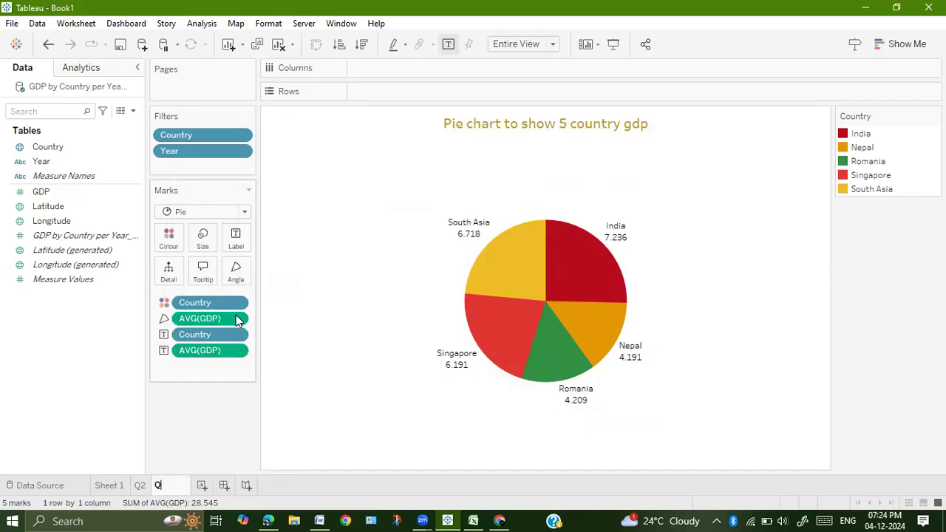
{"action": "type", "text": "3"}
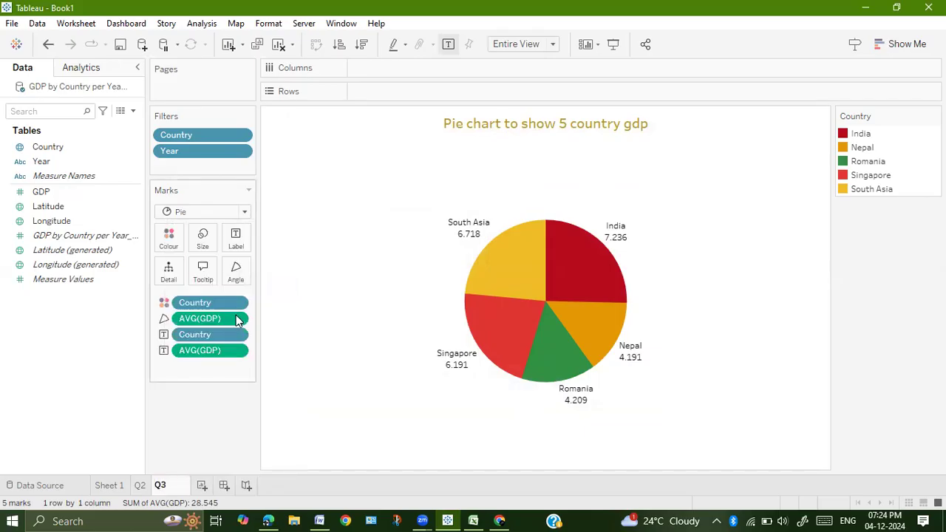
{"action": "left_click", "coordinate": [323, 415]}
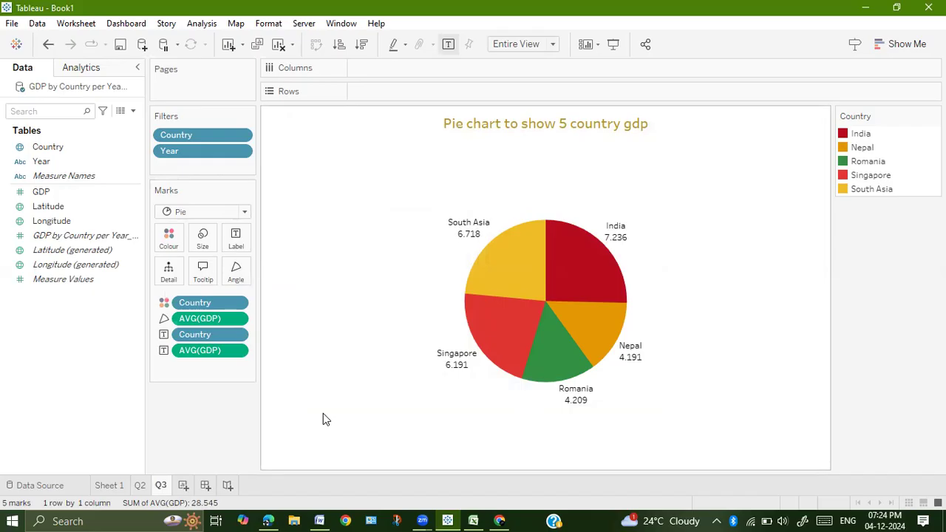